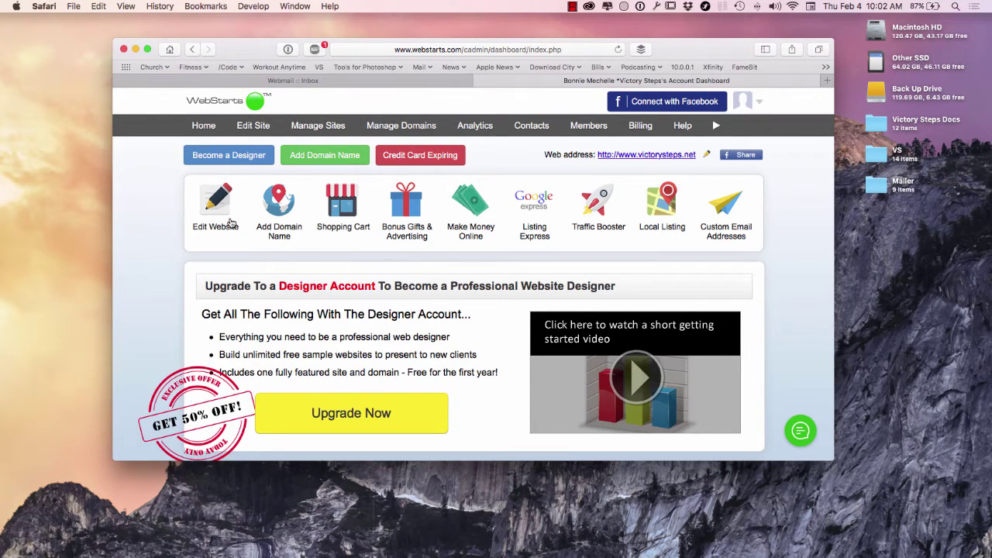
- Open the Victory Steps website for editing
{"action": "left_click", "coordinate": [218, 208]}
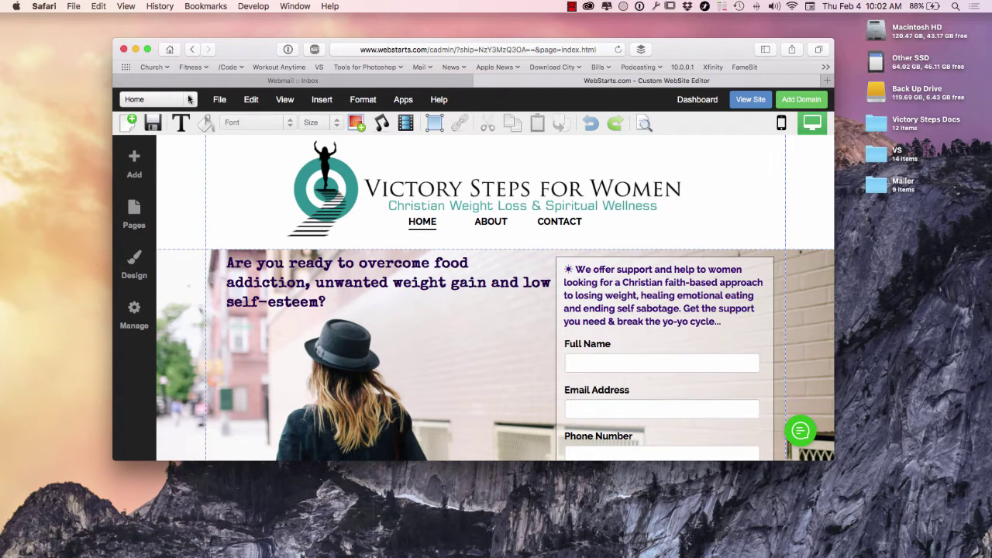
{"action": "left_click", "coordinate": [166, 104]}
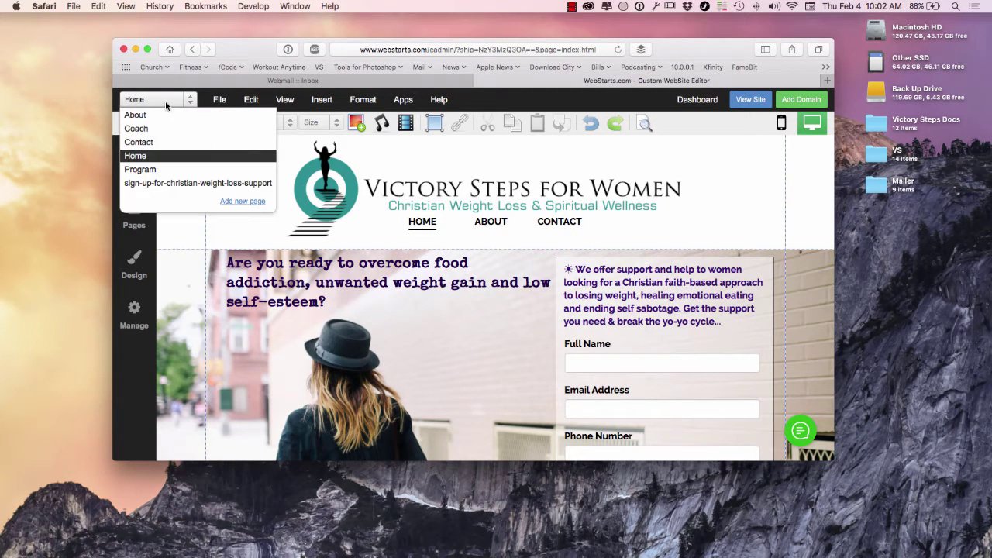
{"action": "left_click", "coordinate": [236, 201]}
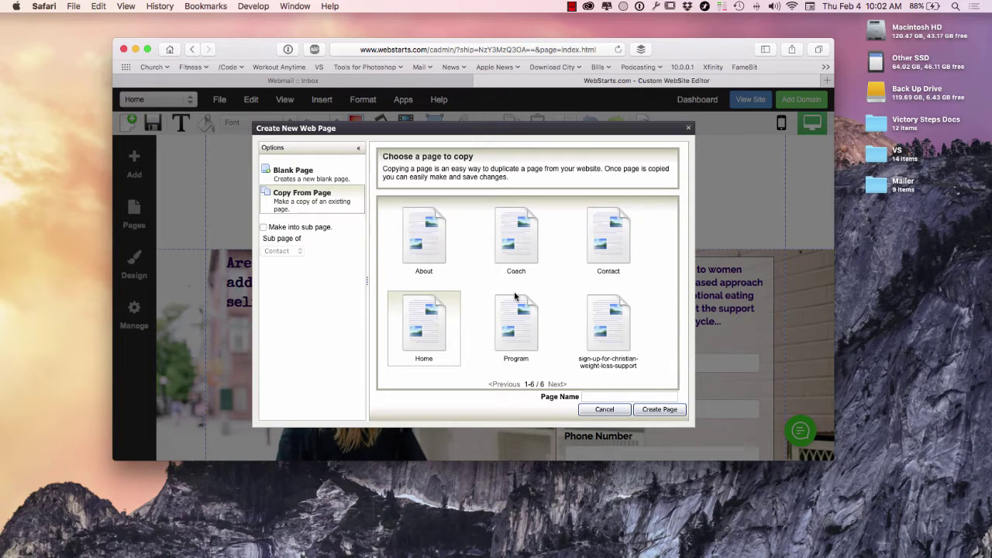
{"action": "left_click", "coordinate": [603, 410]}
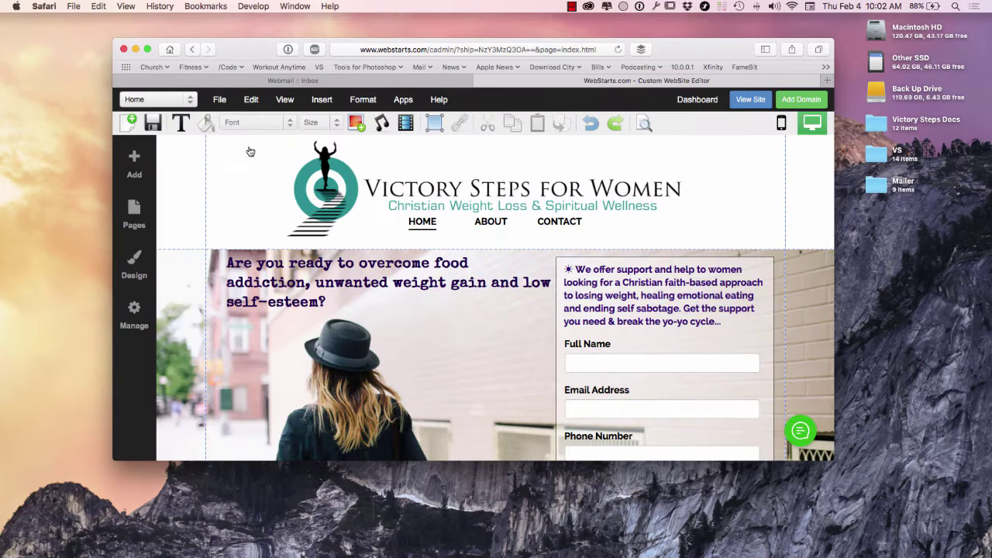
- Create a new page named members as a copy of the Program page
{"action": "left_click", "coordinate": [138, 99]}
{"action": "left_click", "coordinate": [238, 201]}
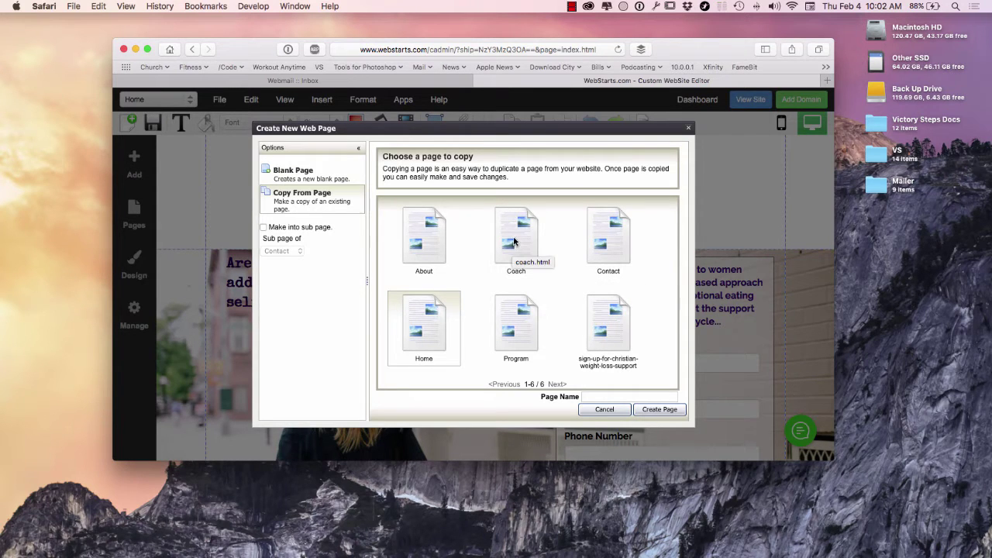
{"action": "left_click", "coordinate": [532, 326]}
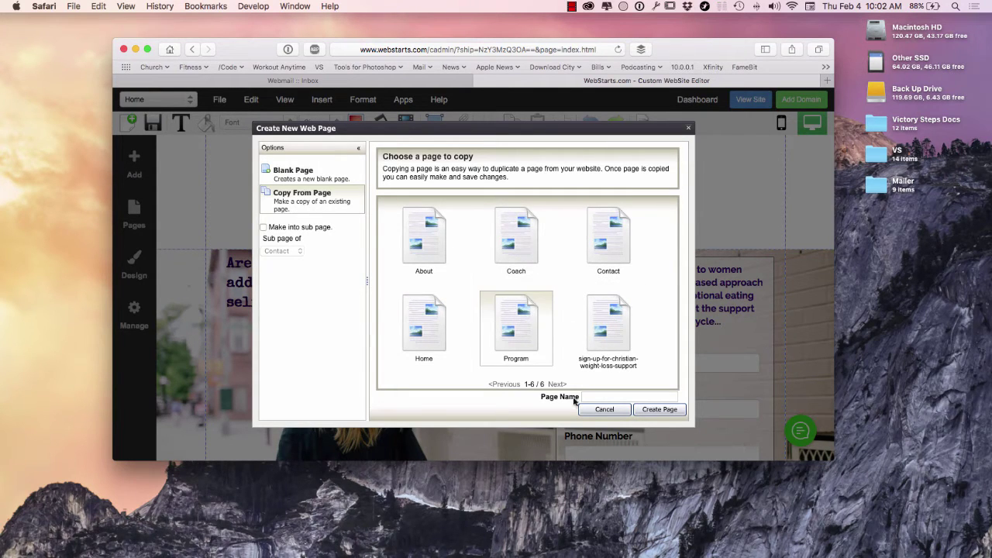
{"action": "left_click", "coordinate": [651, 412]}
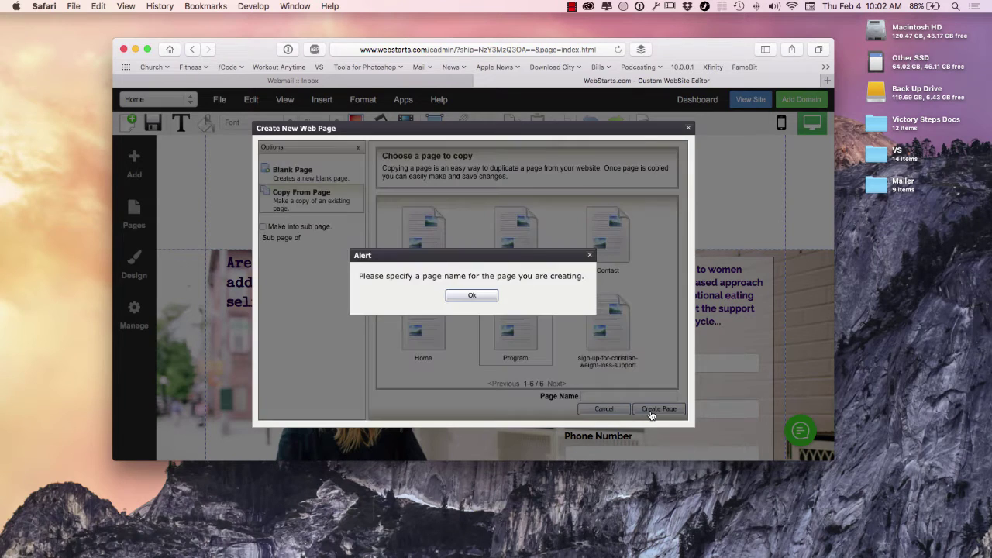
{"action": "left_click", "coordinate": [471, 295]}
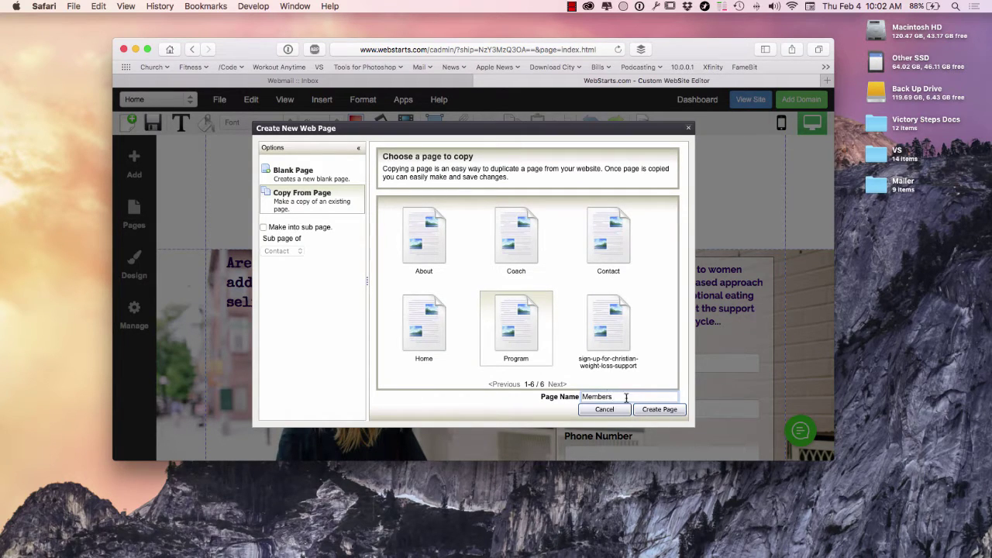
{"action": "key", "text": "BackSpace"}
{"action": "left_click", "coordinate": [660, 409]}
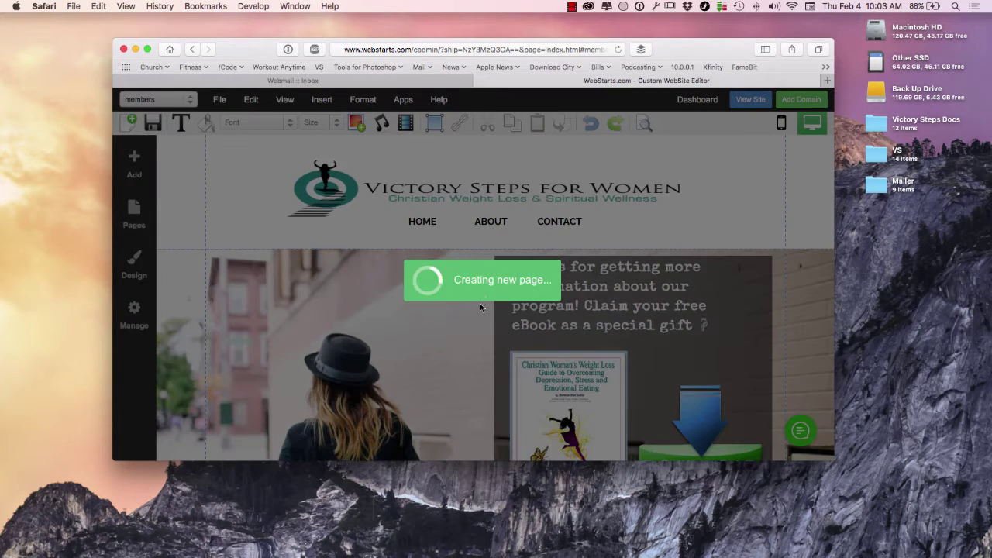
- Open victorysteps.net in a new browser tab and look through the live home page
{"action": "scroll", "coordinate": [431, 309], "scroll_direction": "down", "scroll_amount": 5}
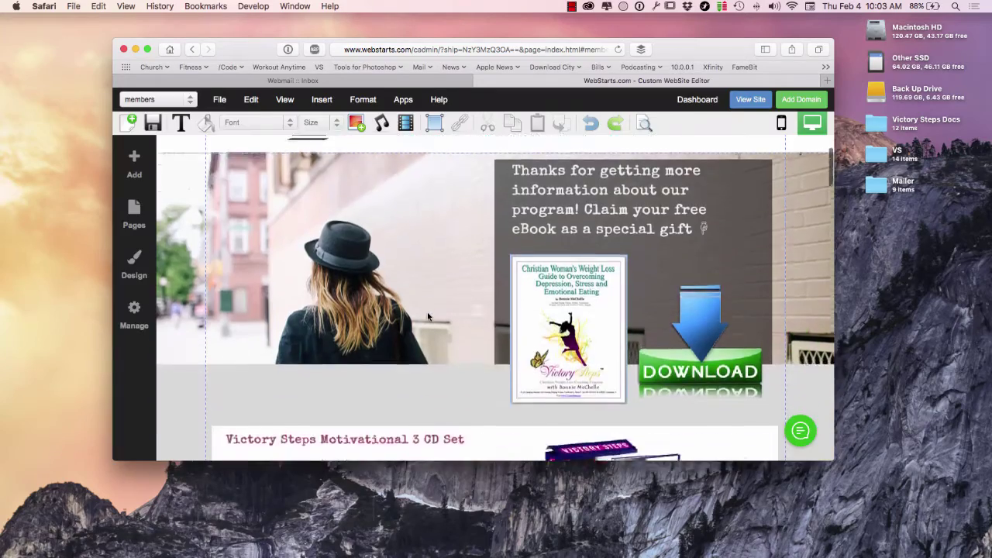
{"action": "scroll", "coordinate": [427, 316], "scroll_direction": "down", "scroll_amount": 5}
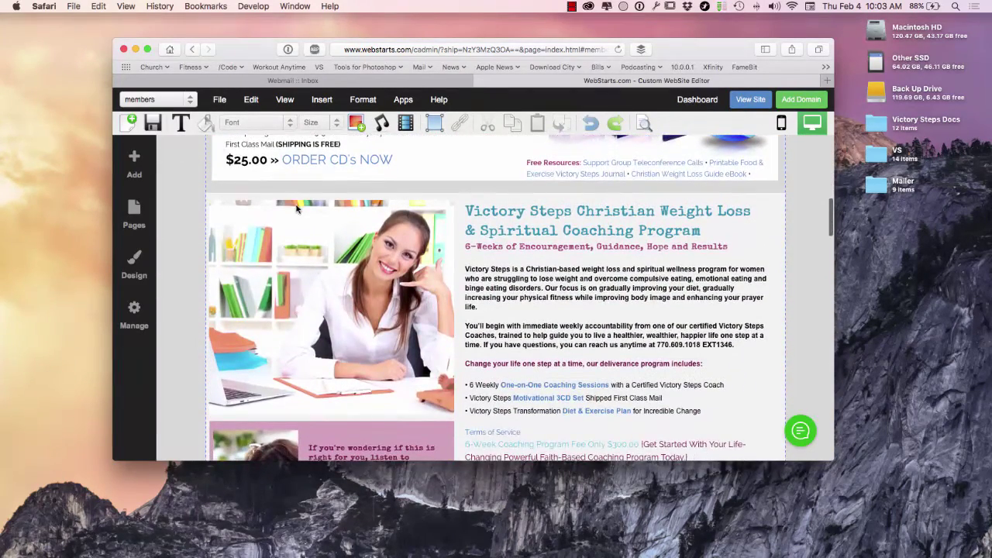
{"action": "key", "text": "super+t"}
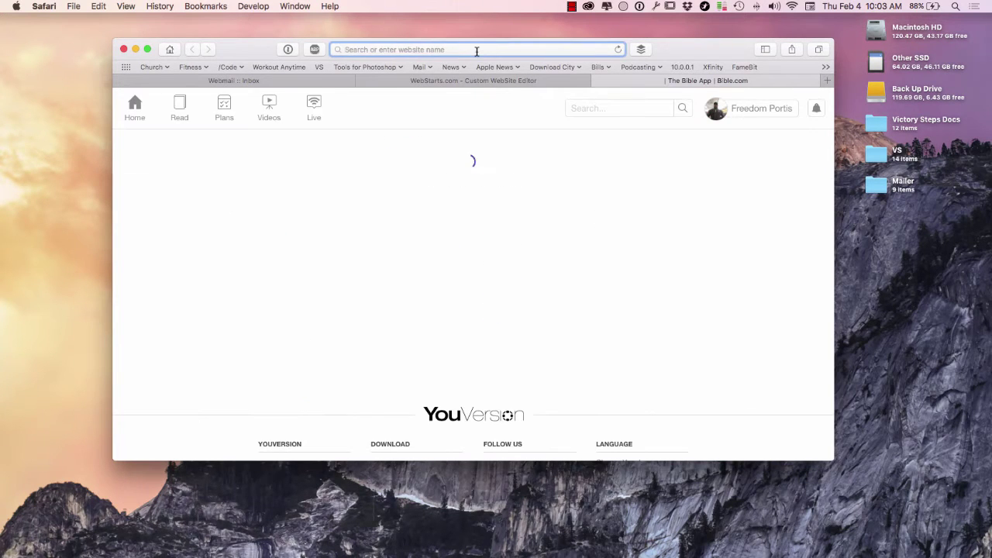
{"action": "type", "text": "victorysteps.net"}
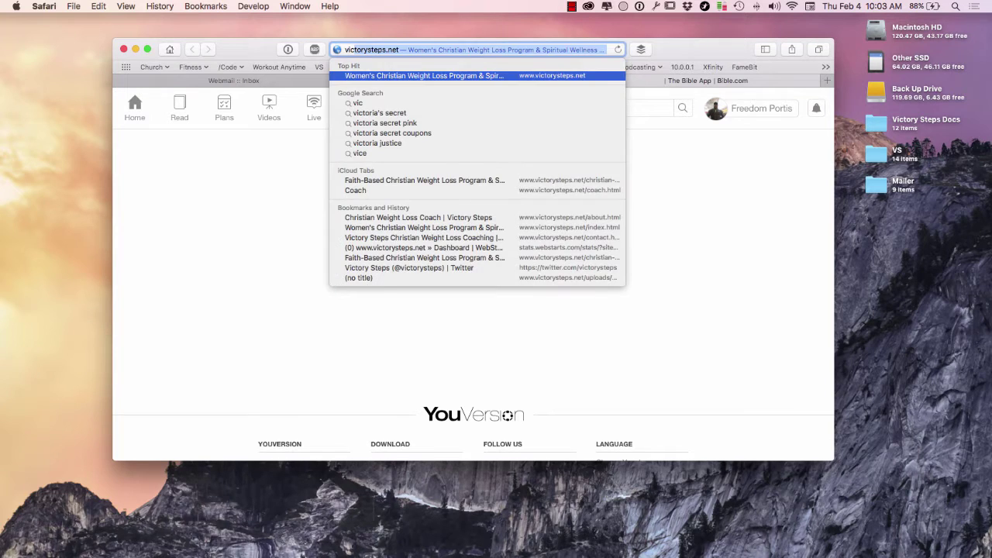
{"action": "key", "text": "Return"}
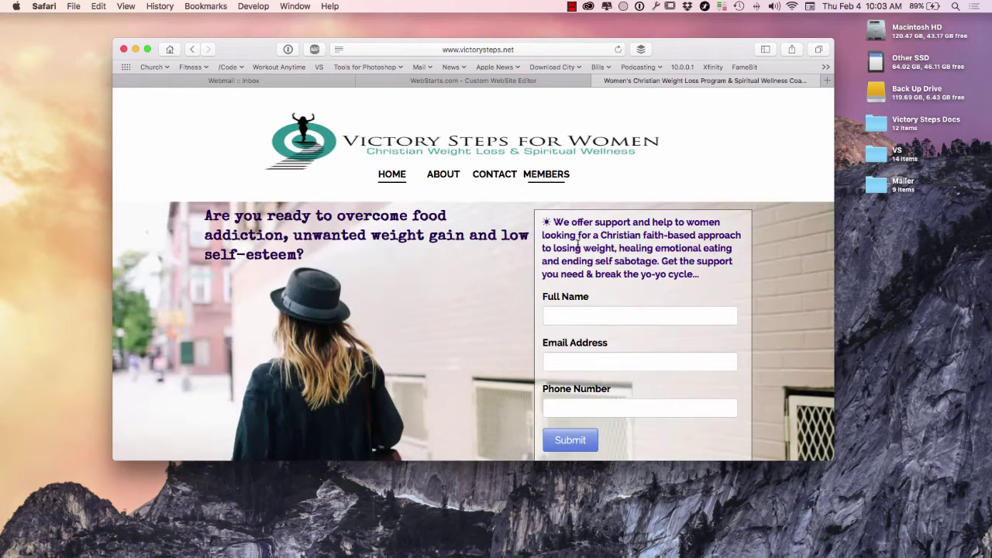
{"action": "scroll", "coordinate": [603, 272], "scroll_direction": "down", "scroll_amount": 2}
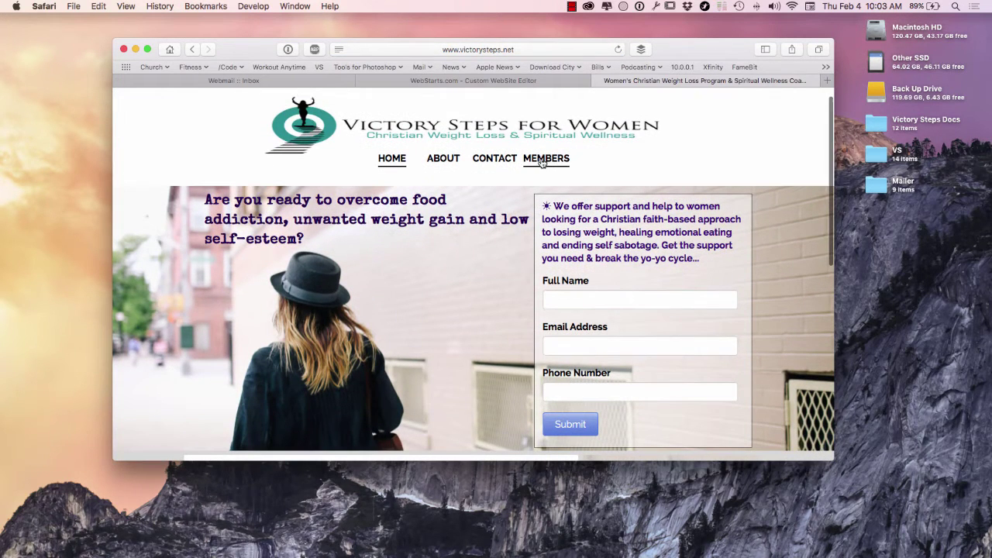
{"action": "scroll", "coordinate": [542, 197], "scroll_direction": "down", "scroll_amount": 10}
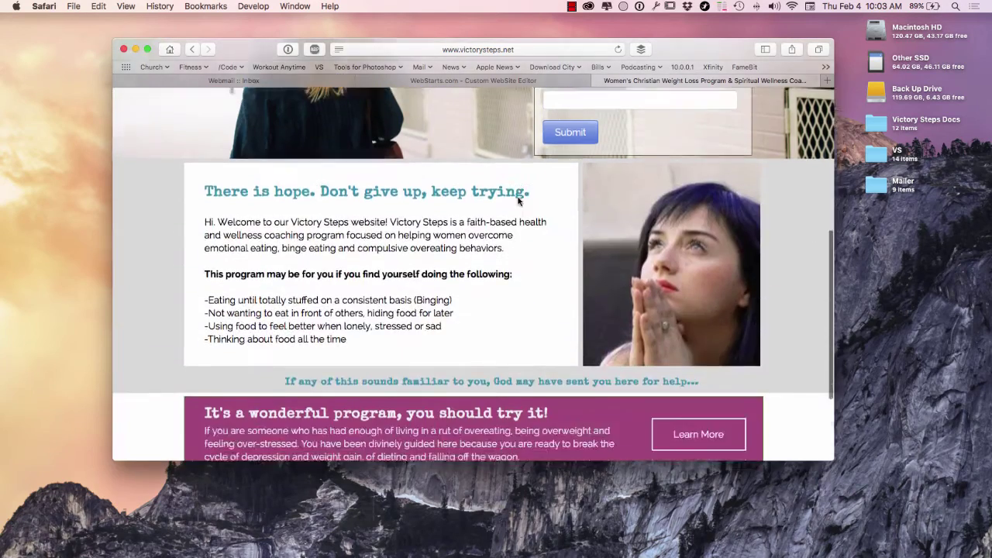
- Open the live Christian weight loss program page and look through its upper content
{"action": "left_click", "coordinate": [574, 190]}
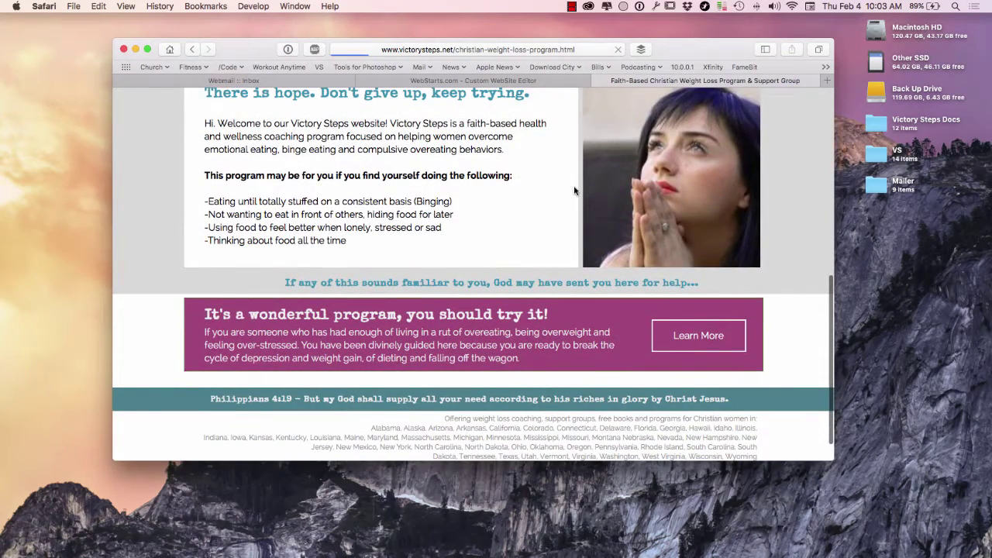
{"action": "scroll", "coordinate": [438, 228], "scroll_direction": "down", "scroll_amount": 5}
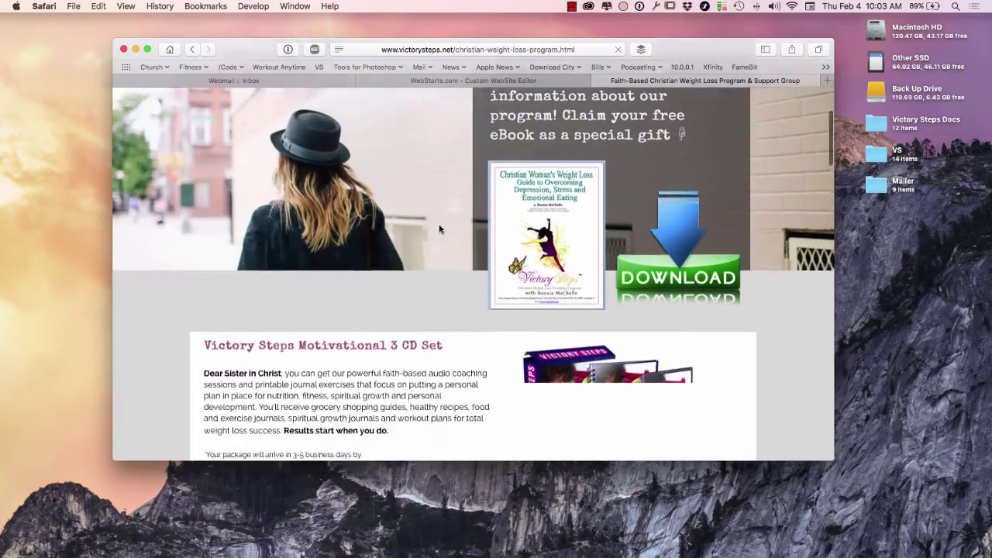
{"action": "scroll", "coordinate": [439, 229], "scroll_direction": "up", "scroll_amount": 5}
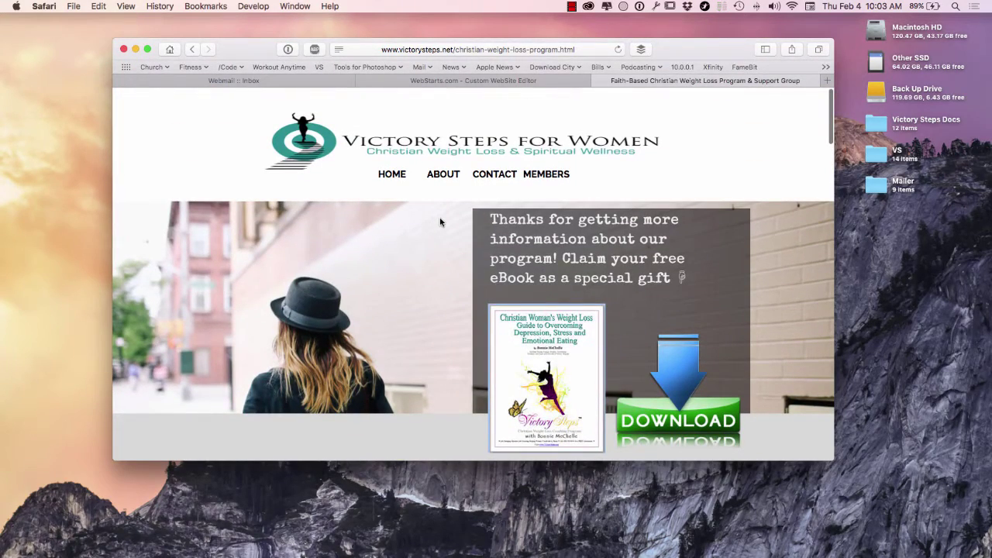
{"action": "scroll", "coordinate": [440, 216], "scroll_direction": "down", "scroll_amount": 10}
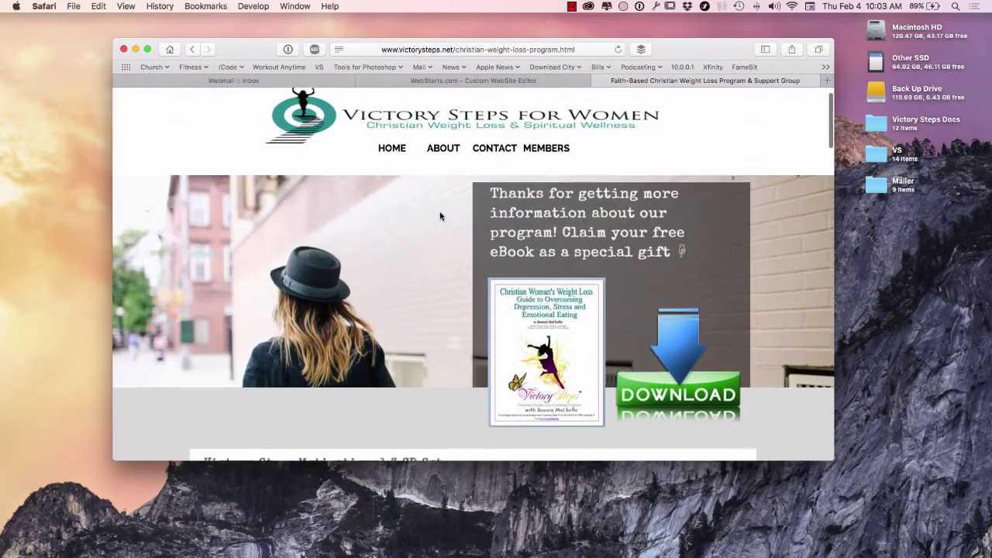
{"action": "scroll", "coordinate": [440, 216], "scroll_direction": "up", "scroll_amount": 10}
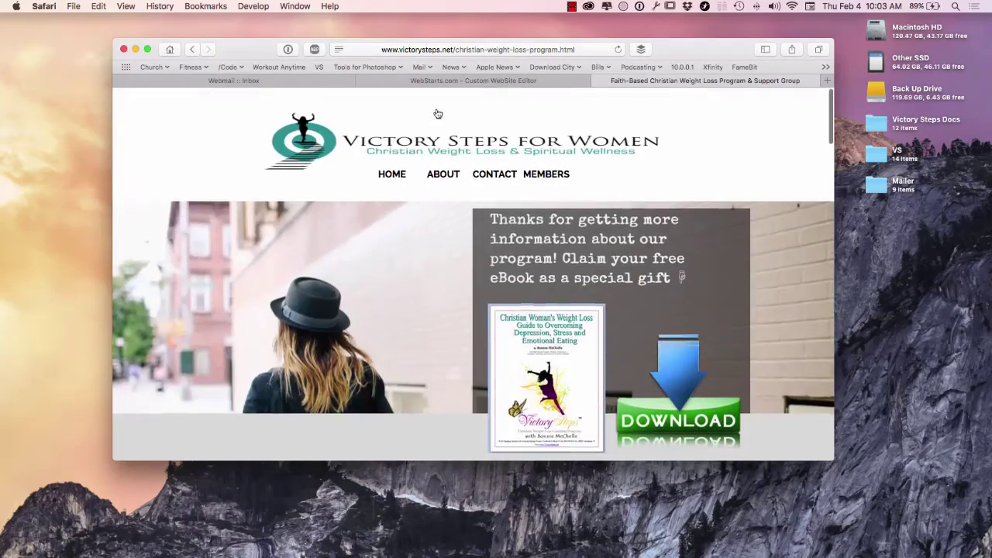
- Return to the website editor tab and go to the coaching program section of the members page
{"action": "left_click", "coordinate": [438, 79]}
{"action": "scroll", "coordinate": [481, 196], "scroll_direction": "up", "scroll_amount": 10}
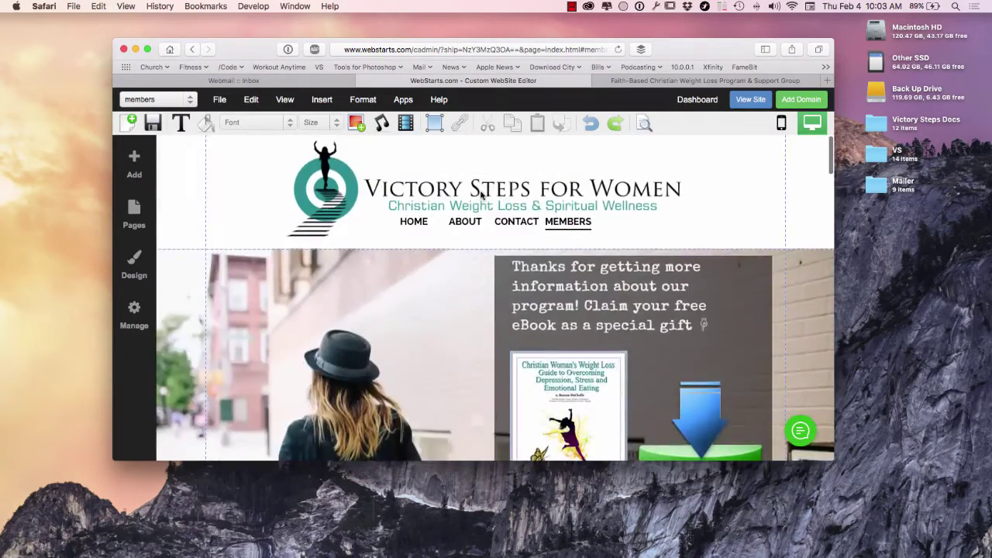
{"action": "scroll", "coordinate": [481, 196], "scroll_direction": "down", "scroll_amount": 8}
{"action": "scroll", "coordinate": [481, 196], "scroll_direction": "down", "scroll_amount": 4}
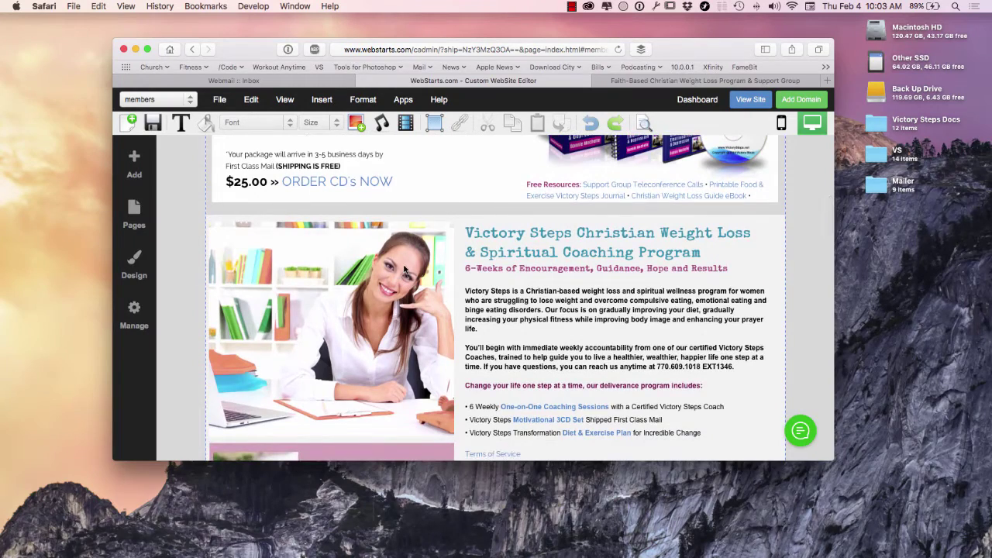
{"action": "scroll", "coordinate": [405, 272], "scroll_direction": "down", "scroll_amount": 4}
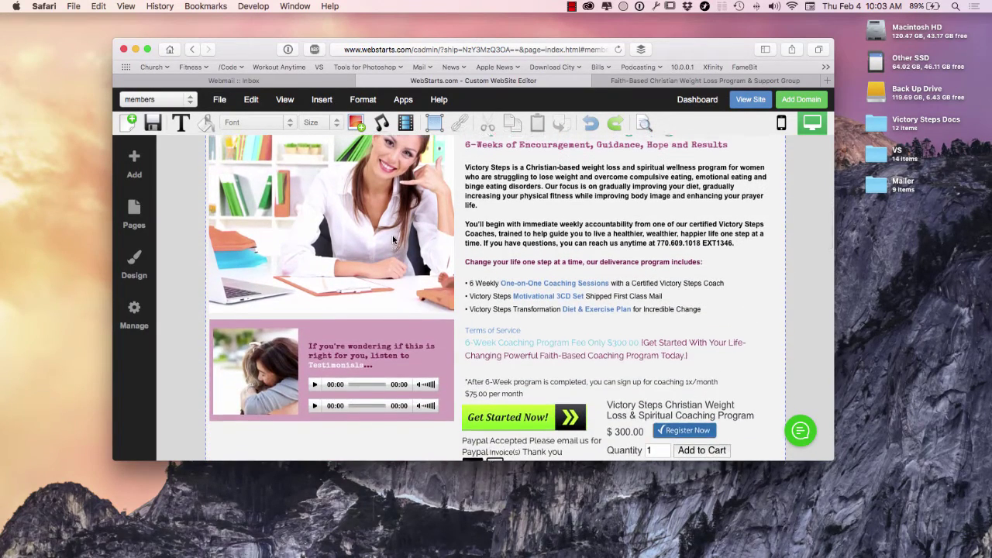
{"action": "scroll", "coordinate": [392, 235], "scroll_direction": "up", "scroll_amount": 1}
- Try deleting the coaching section's photo, program text and testimonials background, and undo these deletions
{"action": "left_click", "coordinate": [389, 224]}
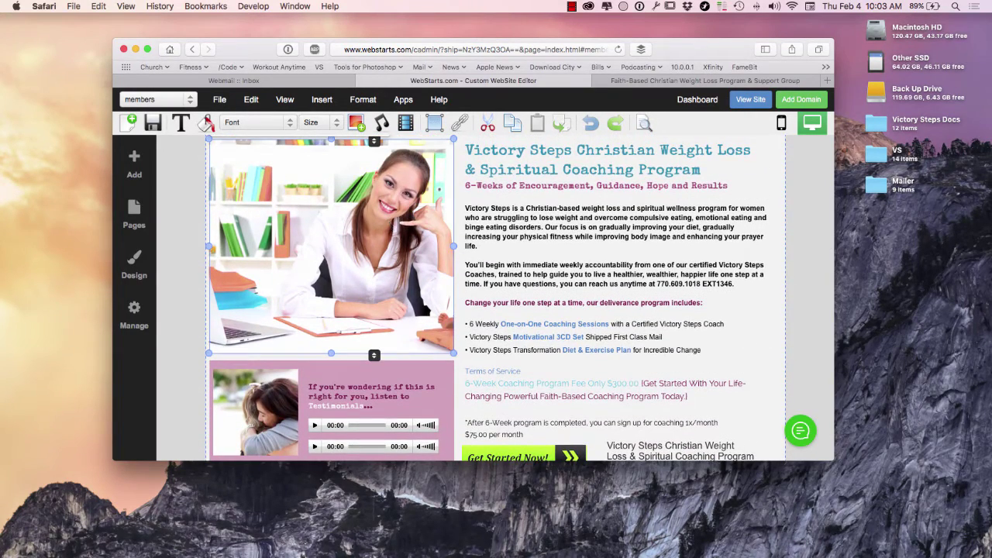
{"action": "key", "text": "BackSpace"}
{"action": "scroll", "coordinate": [502, 211], "scroll_direction": "up", "scroll_amount": 1}
{"action": "left_click", "coordinate": [502, 210]}
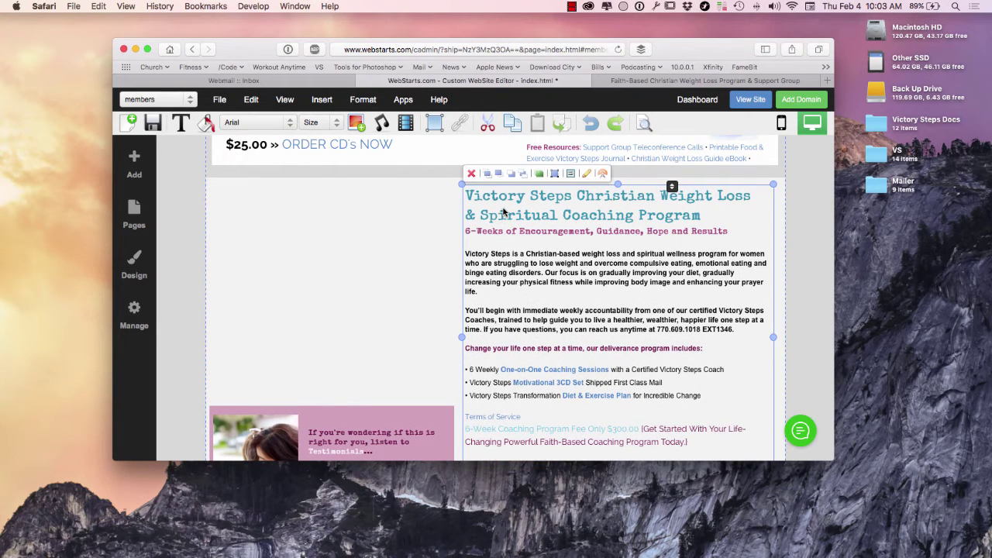
{"action": "key", "text": "BackSpace"}
{"action": "scroll", "coordinate": [479, 256], "scroll_direction": "down", "scroll_amount": 4}
{"action": "left_click", "coordinate": [435, 249]}
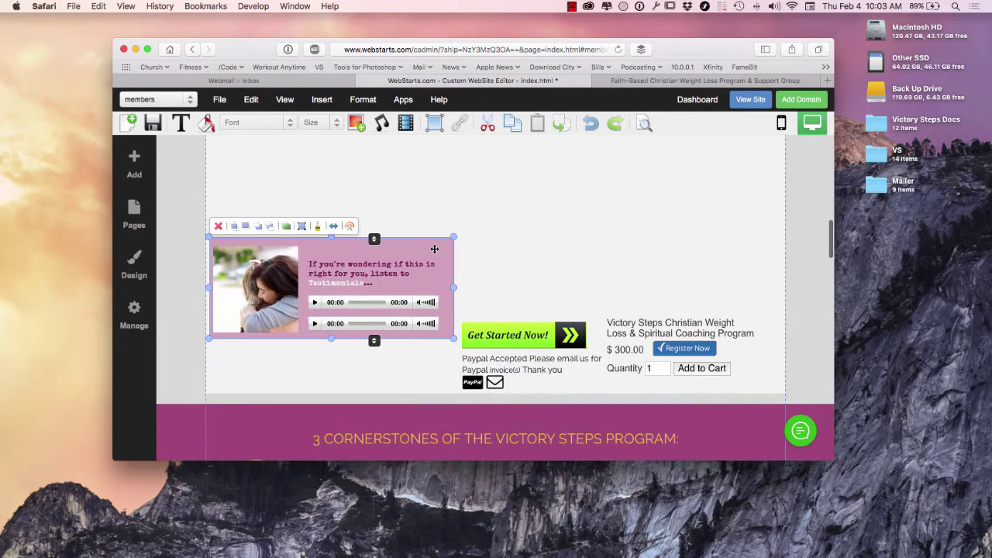
{"action": "key", "text": "Escape"}
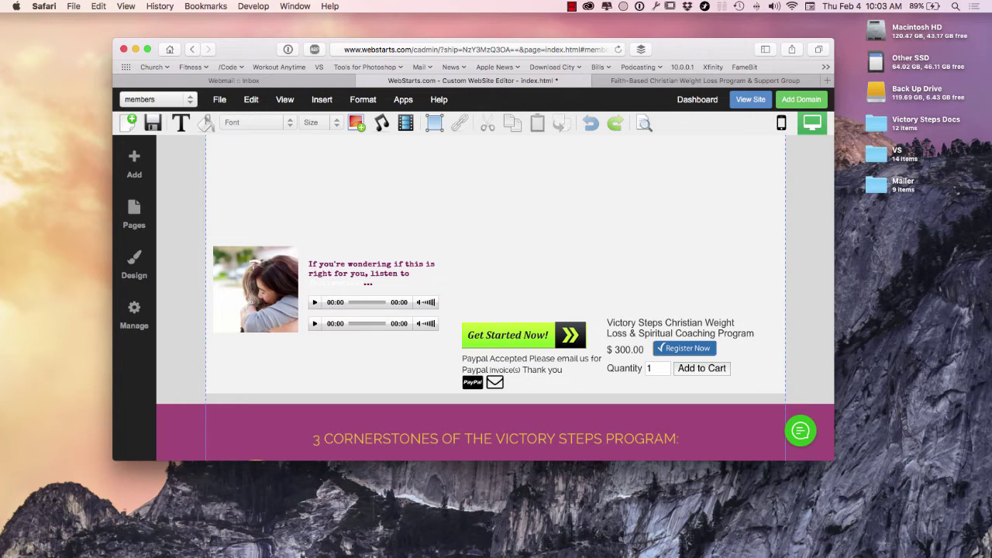
{"action": "key", "text": "super+z"}
- Delete the photo of the woman at the desk and the coaching program text block beside it
{"action": "scroll", "coordinate": [378, 215], "scroll_direction": "up", "scroll_amount": 2}
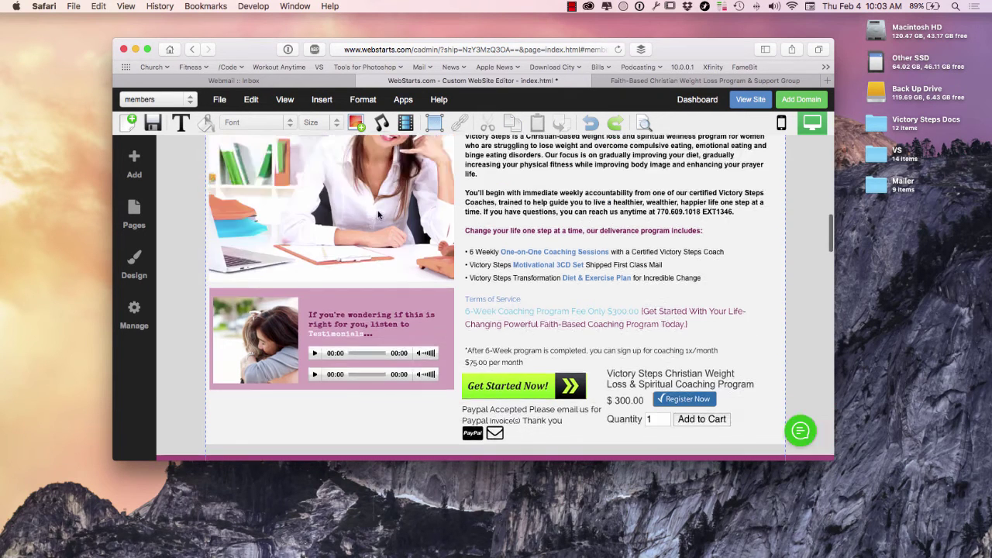
{"action": "scroll", "coordinate": [376, 221], "scroll_direction": "up", "scroll_amount": 2}
{"action": "left_click", "coordinate": [374, 226]}
{"action": "key", "text": "BackSpace"}
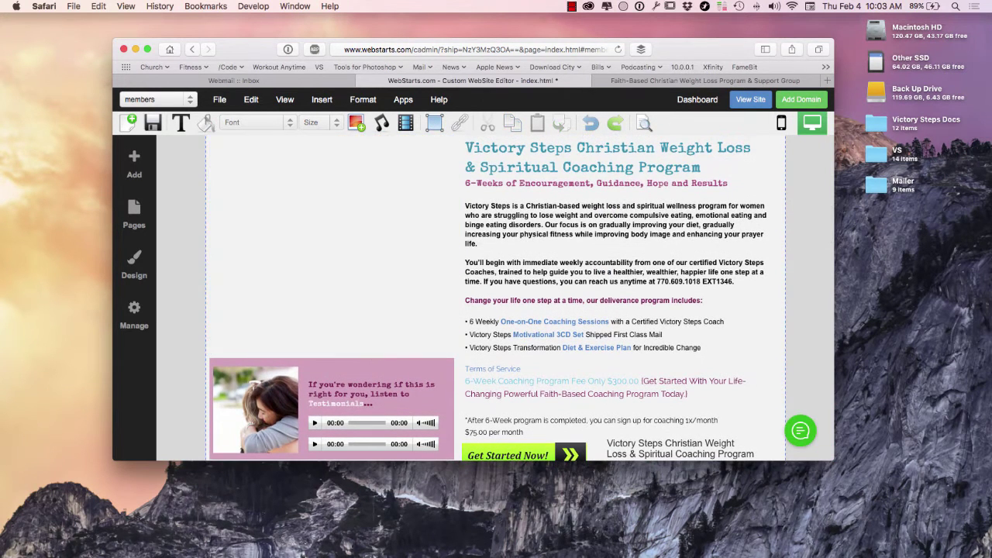
{"action": "left_click", "coordinate": [509, 222]}
{"action": "key", "text": "BackSpace"}
- Delete the Get Started Now button, the coaching program product listing and the PayPal invoice text
{"action": "scroll", "coordinate": [511, 219], "scroll_direction": "down", "scroll_amount": 3}
{"action": "left_click", "coordinate": [526, 334]}
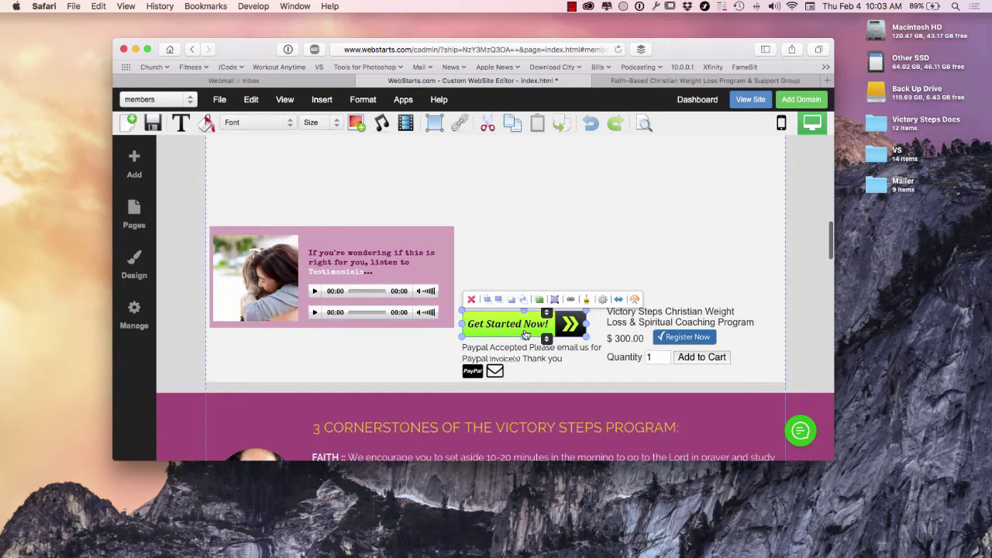
{"action": "key", "text": "BackSpace"}
{"action": "left_click", "coordinate": [629, 312]}
{"action": "key", "text": "BackSpace"}
{"action": "left_click", "coordinate": [564, 350]}
{"action": "key", "text": "BackSpace"}
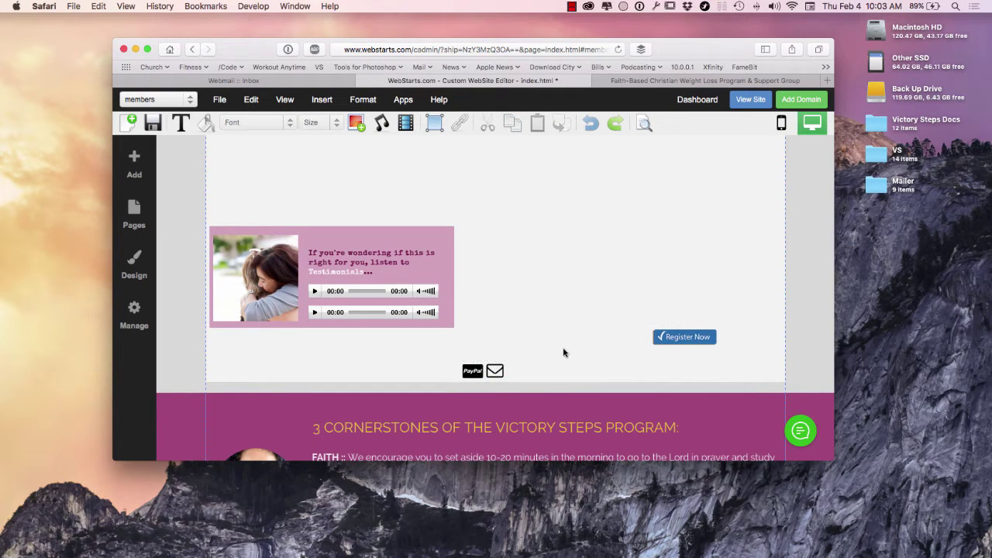
- Delete the PayPal icon, the envelope icon and the Register Now button from the coaching section
{"action": "left_click", "coordinate": [473, 371]}
{"action": "key", "text": "BackSpace"}
{"action": "left_click", "coordinate": [494, 371]}
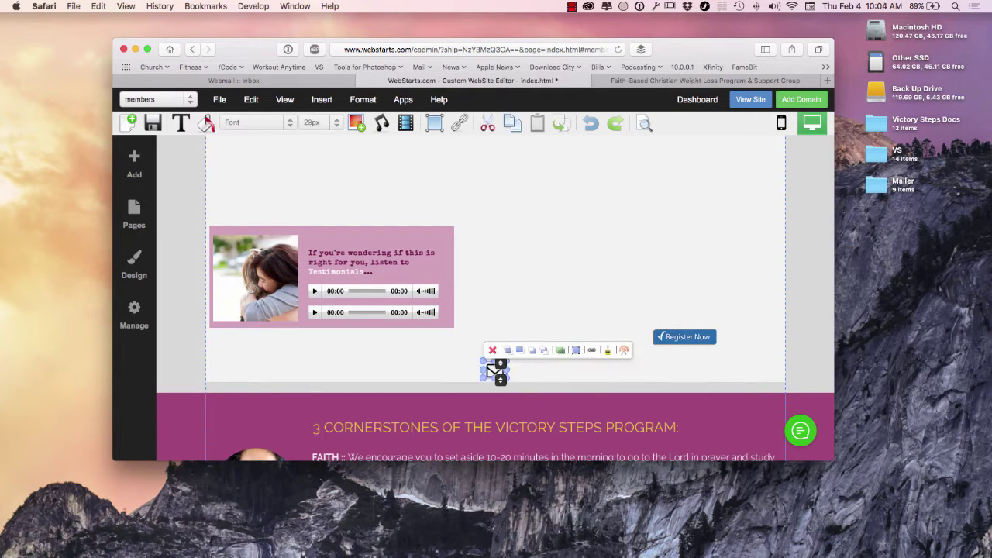
{"action": "key", "text": "BackSpace"}
{"action": "left_click", "coordinate": [672, 335]}
{"action": "key", "text": "BackSpace"}
{"action": "scroll", "coordinate": [465, 295], "scroll_direction": "down", "scroll_amount": 5}
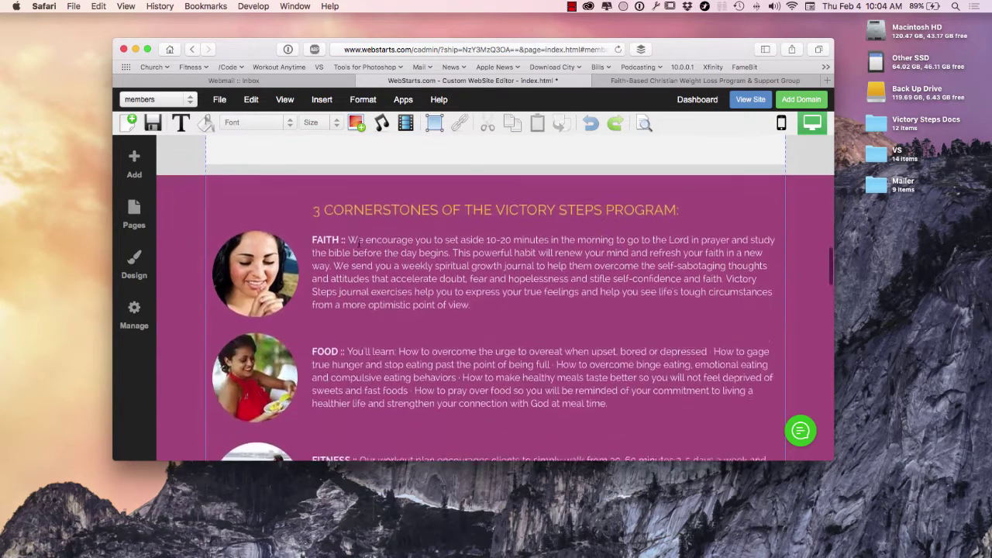
{"action": "scroll", "coordinate": [333, 240], "scroll_direction": "up", "scroll_amount": 10}
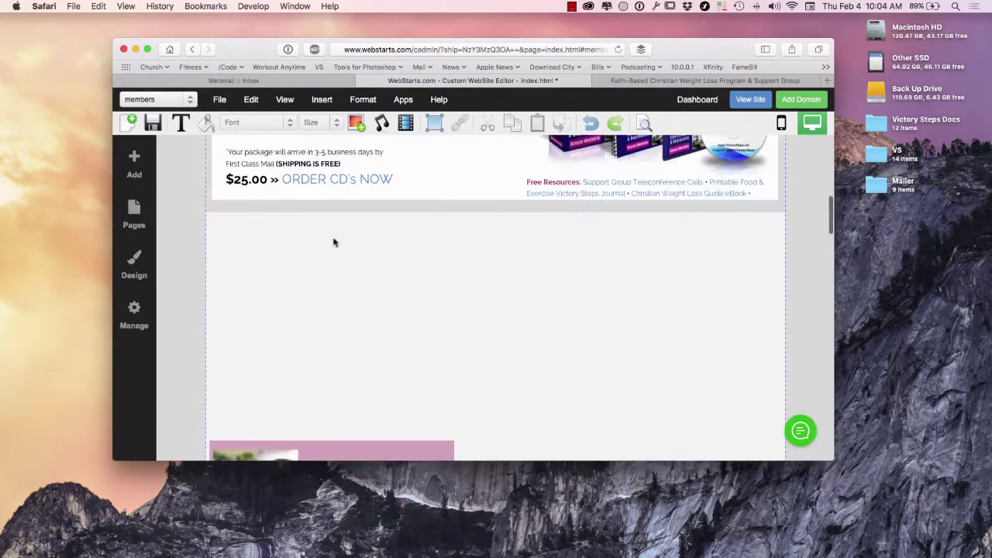
{"action": "scroll", "coordinate": [334, 242], "scroll_direction": "down", "scroll_amount": 1}
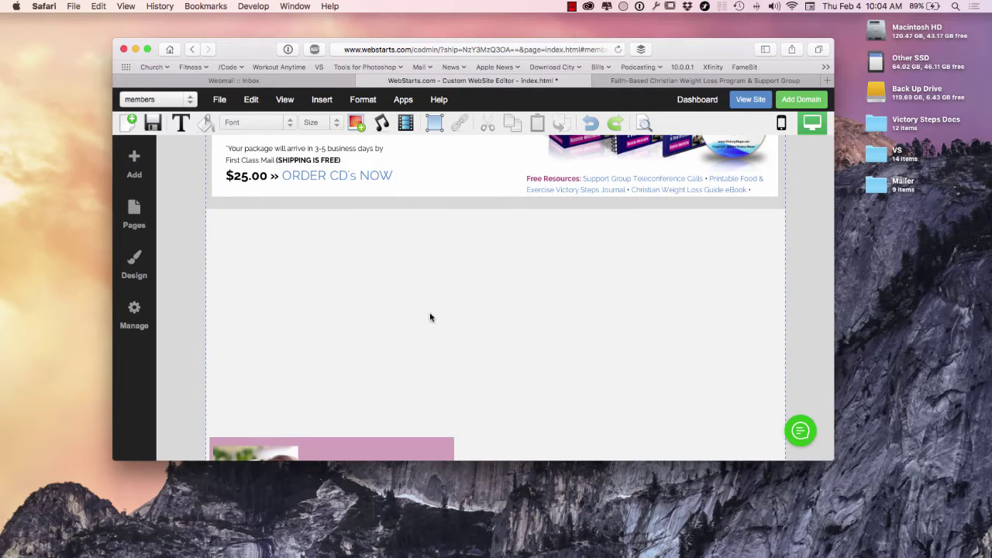
{"action": "scroll", "coordinate": [418, 278], "scroll_direction": "up", "scroll_amount": 5}
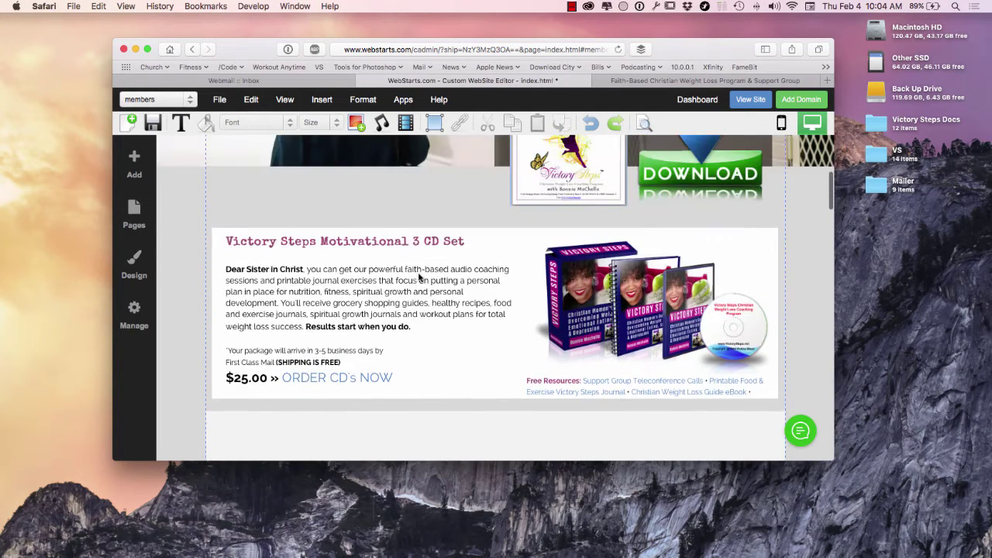
{"action": "scroll", "coordinate": [419, 277], "scroll_direction": "down", "scroll_amount": 5}
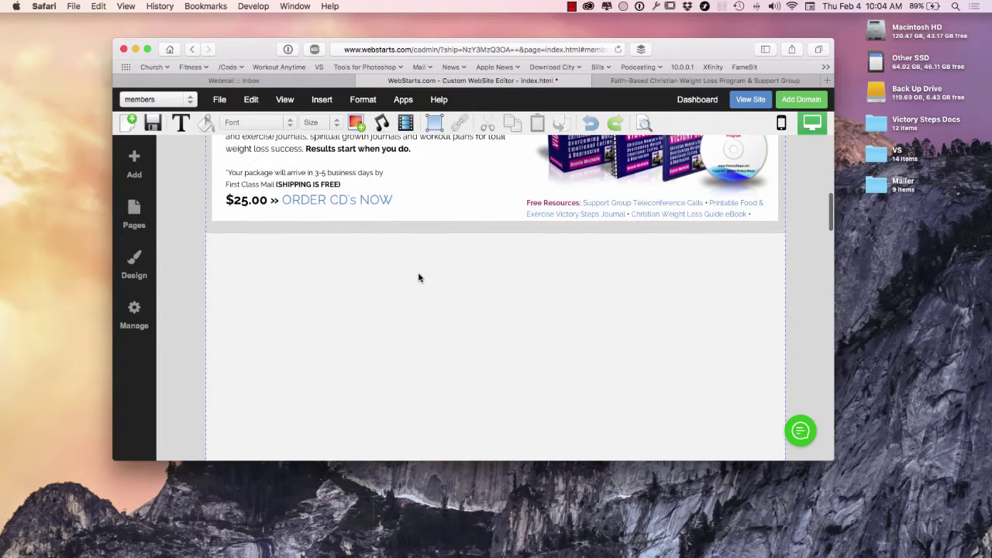
{"action": "scroll", "coordinate": [418, 277], "scroll_direction": "up", "scroll_amount": 3}
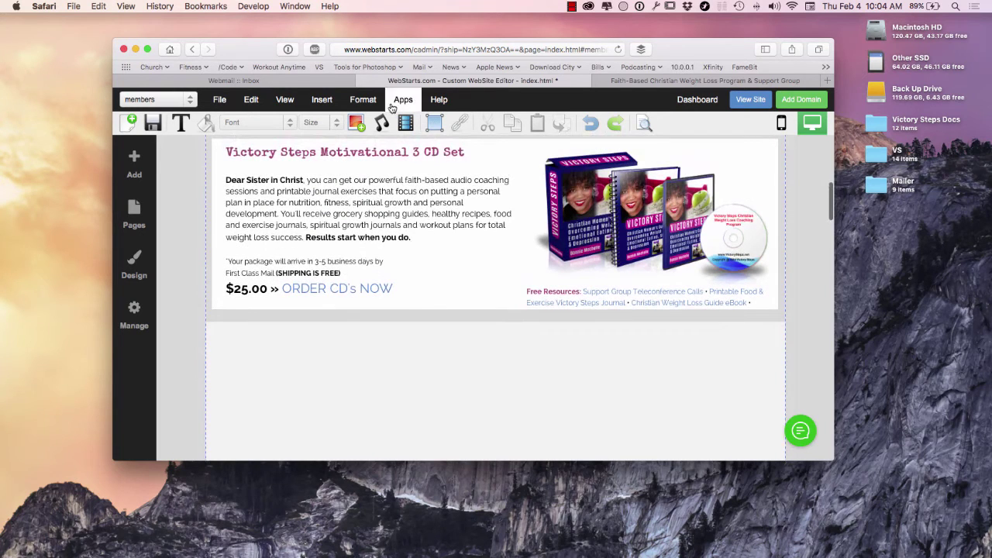
{"action": "scroll", "coordinate": [369, 277], "scroll_direction": "down", "scroll_amount": 2}
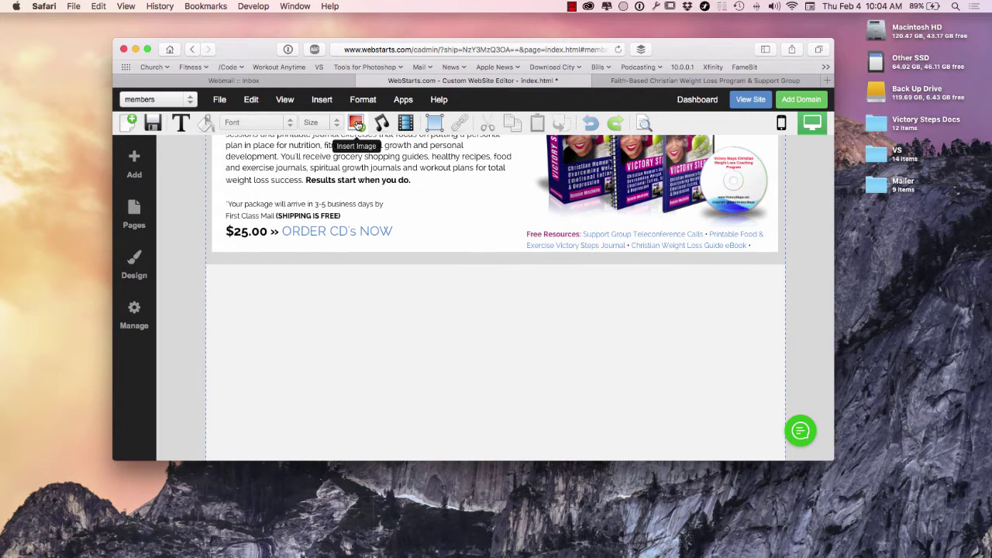
{"action": "left_click", "coordinate": [356, 125]}
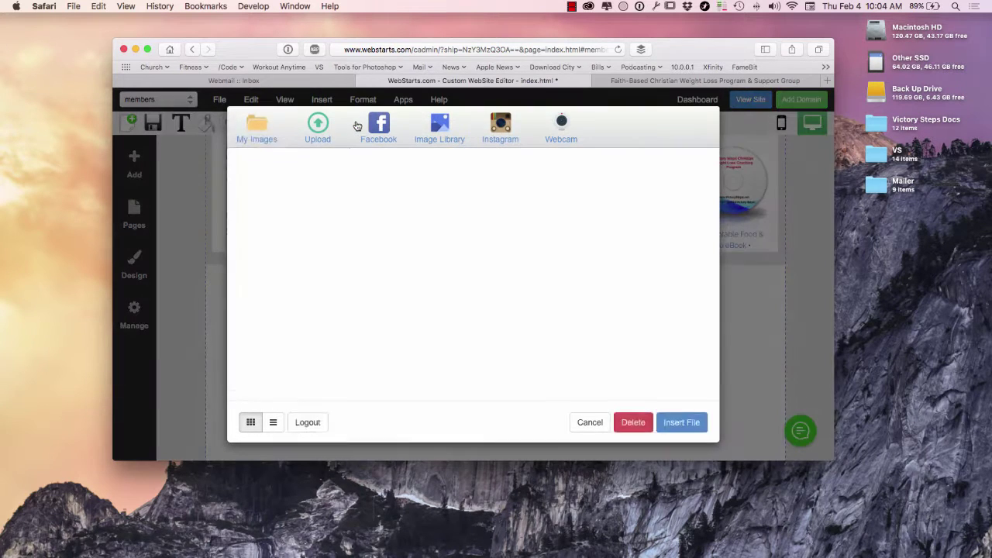
{"action": "left_click", "coordinate": [578, 425]}
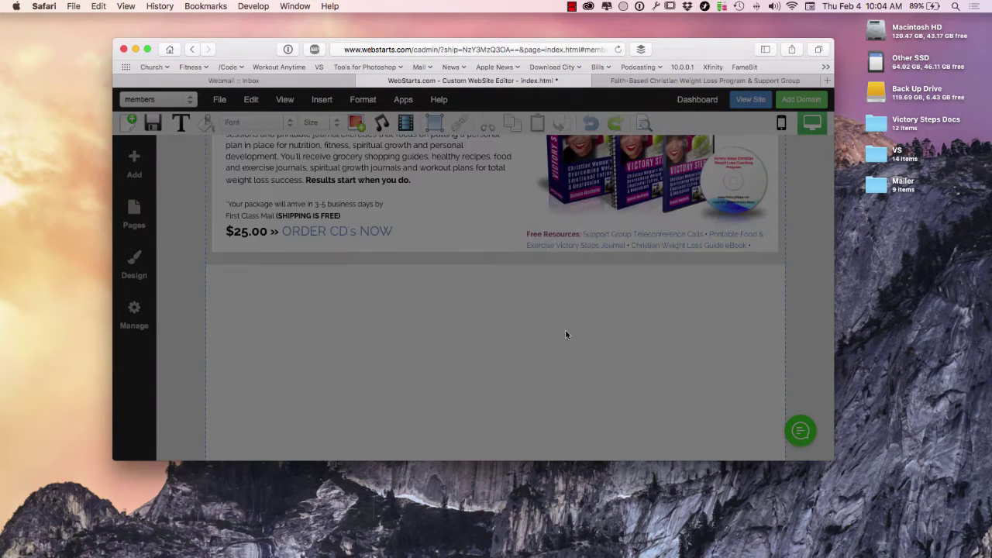
- Upload all the PDF files from the desktop's Mailer folder to the site's document library through the Document app
{"action": "scroll", "coordinate": [355, 190], "scroll_direction": "up", "scroll_amount": 3}
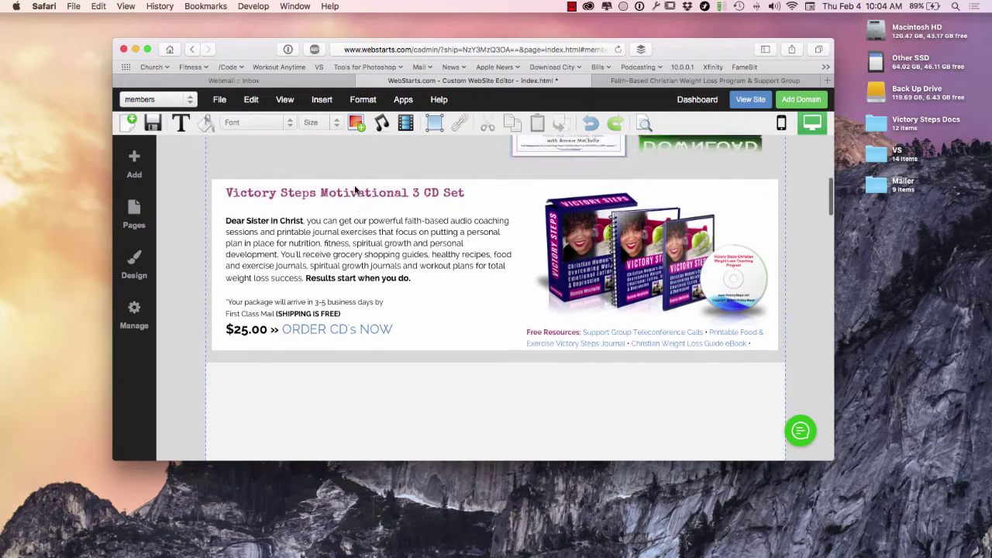
{"action": "scroll", "coordinate": [355, 190], "scroll_direction": "up", "scroll_amount": 5}
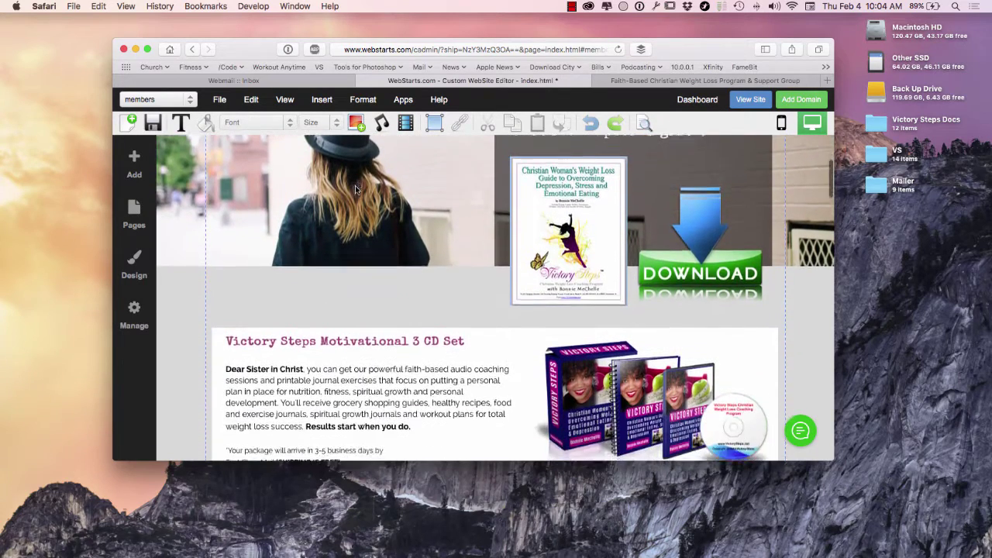
{"action": "left_click", "coordinate": [402, 100]}
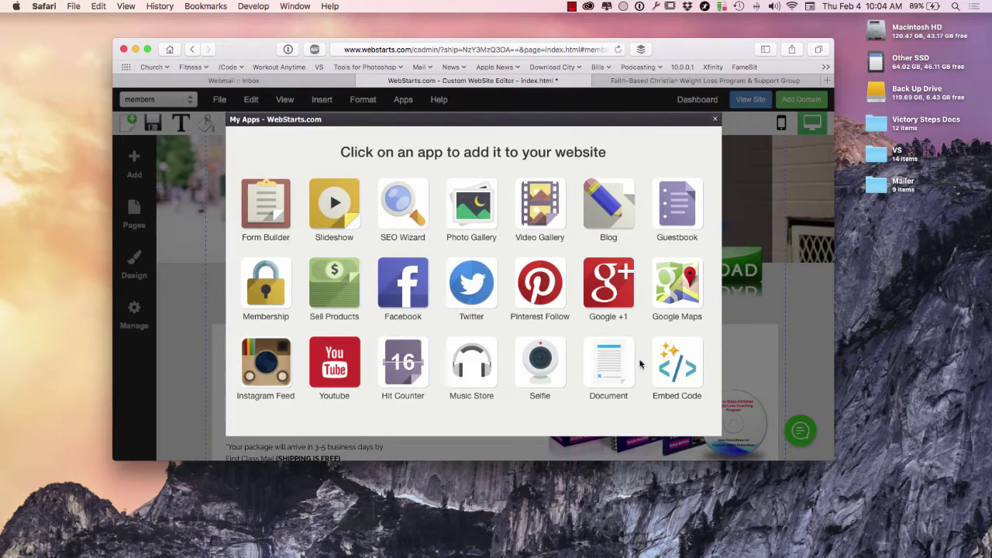
{"action": "left_click", "coordinate": [606, 365]}
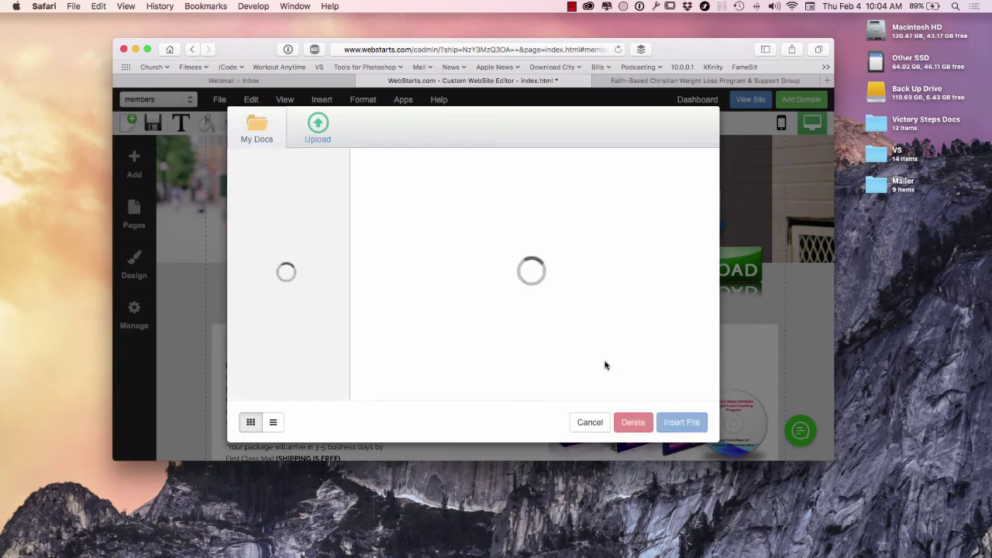
{"action": "mouse_move", "coordinate": [408, 207]}
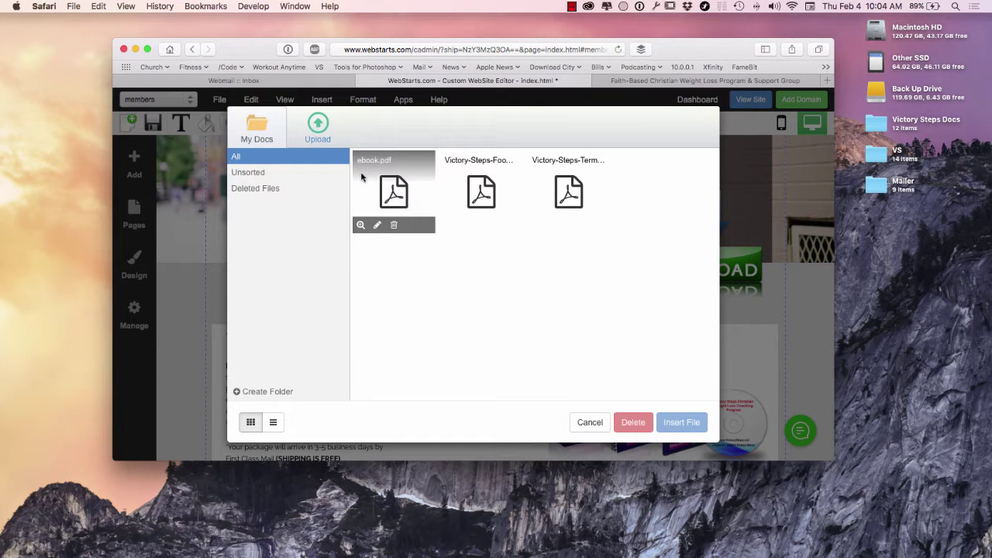
{"action": "left_click", "coordinate": [322, 143]}
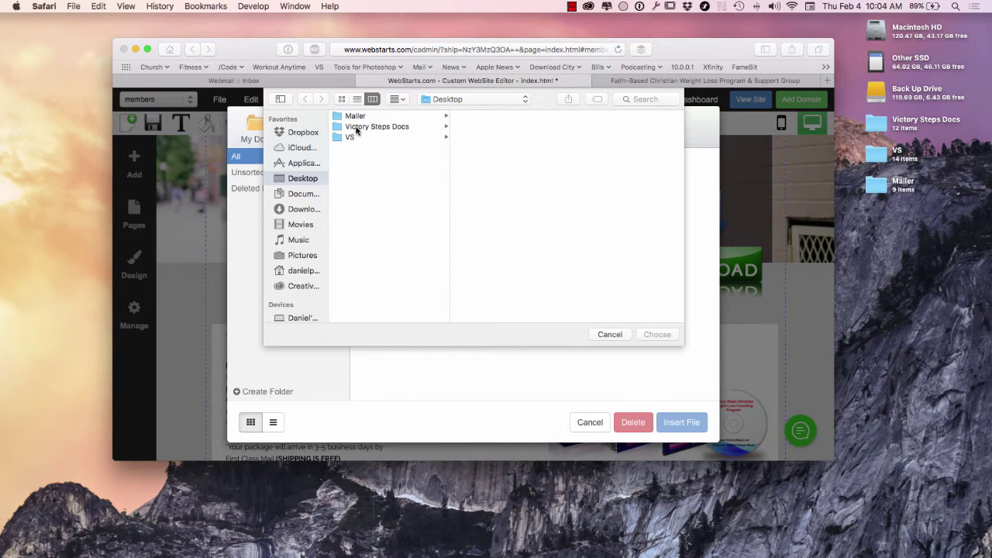
{"action": "left_click", "coordinate": [358, 128]}
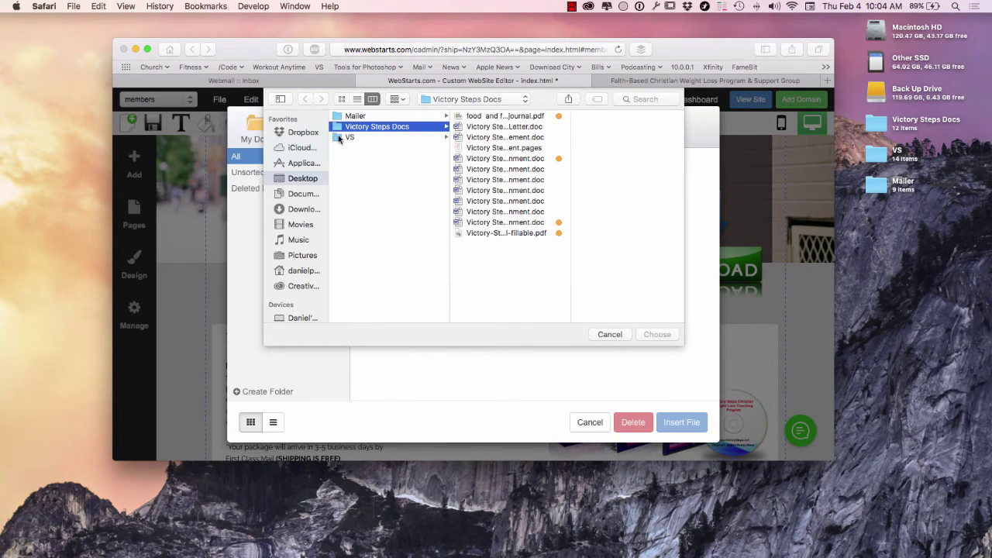
{"action": "left_click", "coordinate": [368, 116]}
{"action": "left_click", "coordinate": [472, 118]}
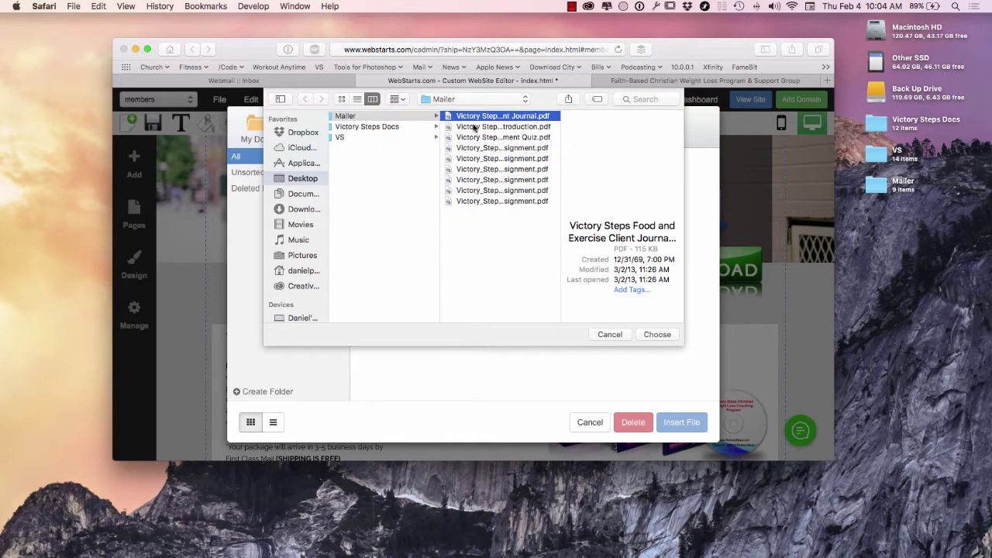
{"action": "left_click", "coordinate": [482, 203], "text": "shift"}
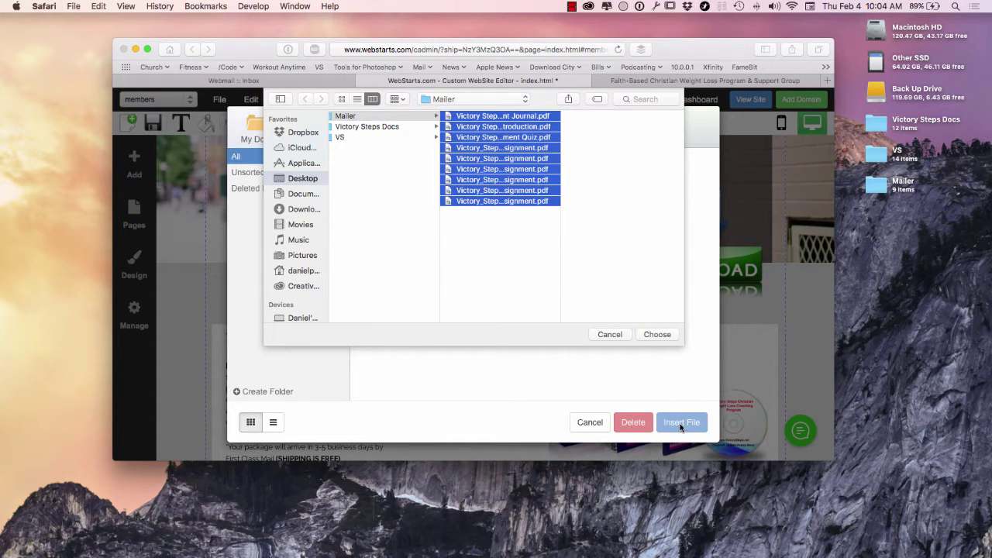
{"action": "left_click", "coordinate": [656, 334]}
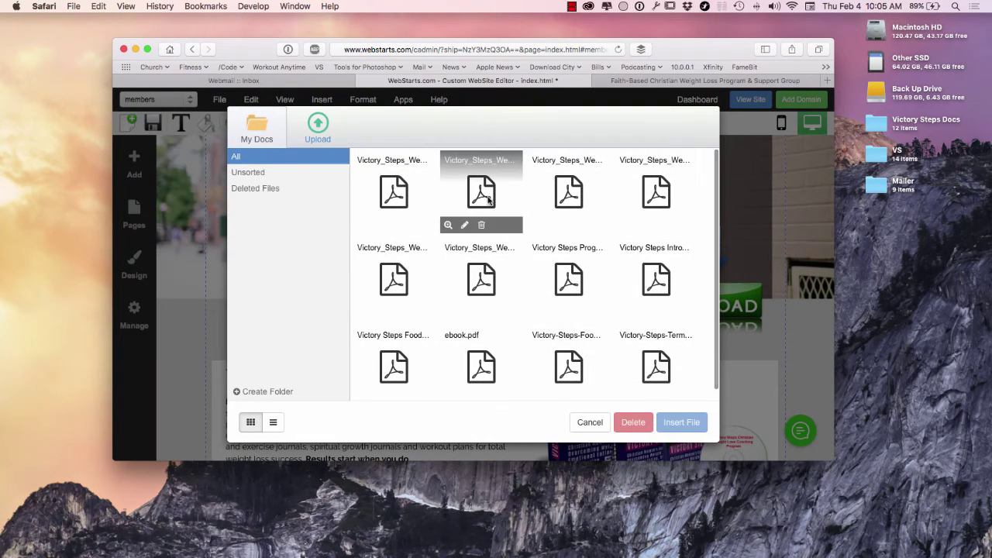
- Select every PDF in the document library, including ebook.pdf and the Victory Steps files, and insert them into the members page
{"action": "scroll", "coordinate": [403, 232], "scroll_direction": "down", "scroll_amount": 1}
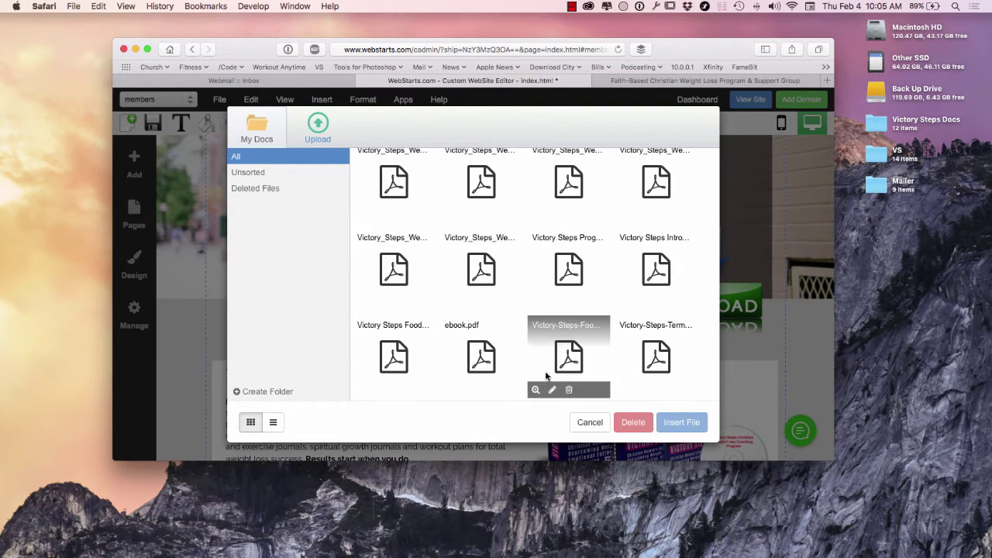
{"action": "scroll", "coordinate": [542, 366], "scroll_direction": "up", "scroll_amount": 1}
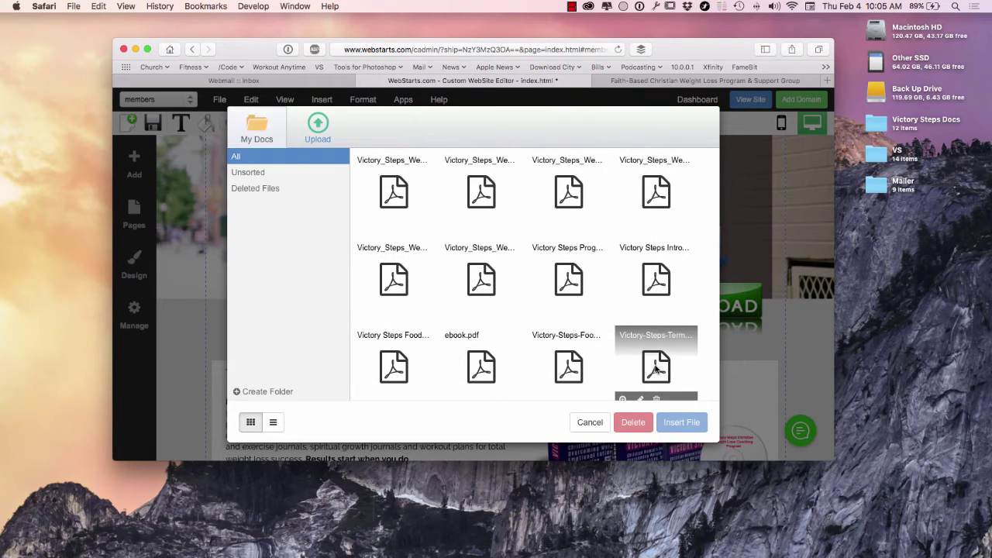
{"action": "left_click", "coordinate": [656, 369]}
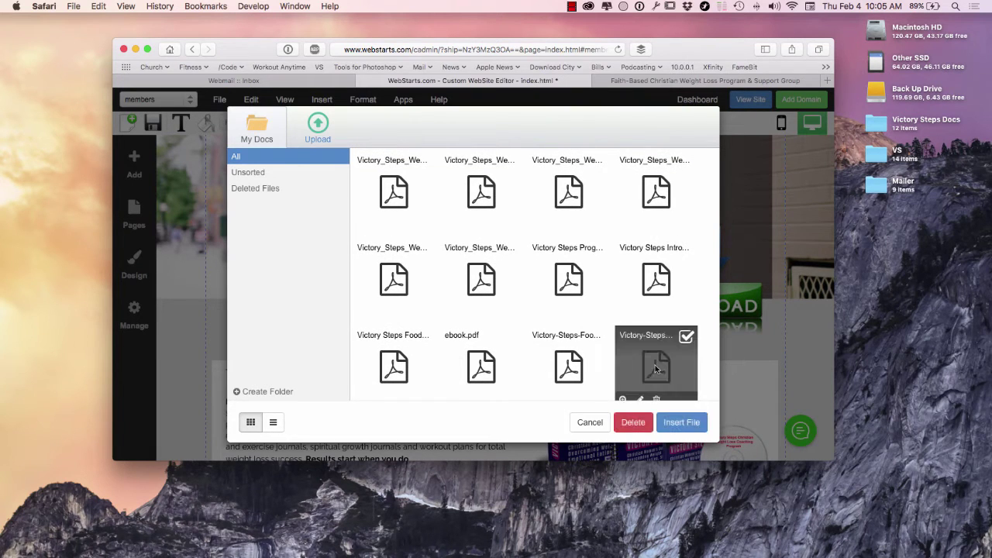
{"action": "left_click", "coordinate": [568, 360]}
{"action": "left_click", "coordinate": [504, 364]}
{"action": "left_click", "coordinate": [402, 353]}
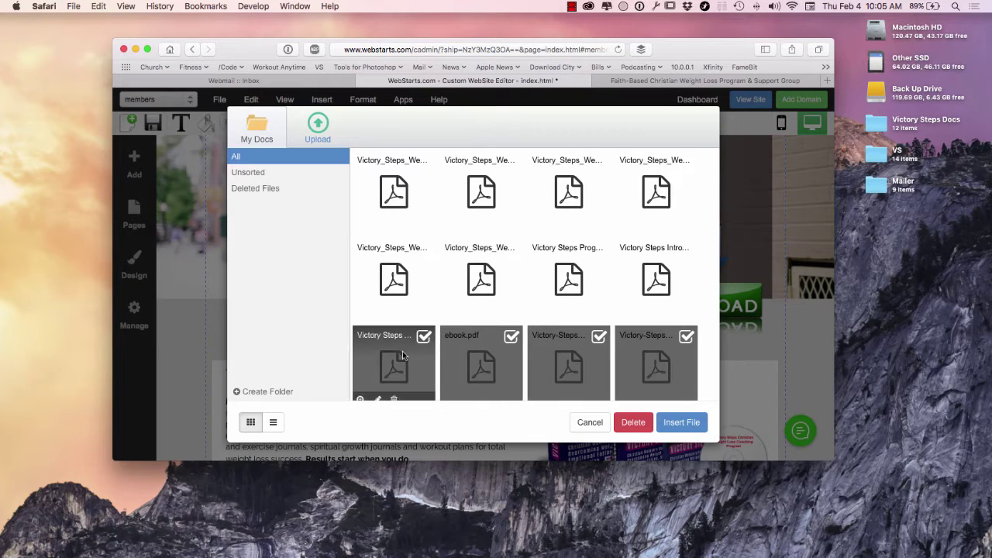
{"action": "left_click", "coordinate": [393, 281]}
{"action": "left_click", "coordinate": [481, 280]}
{"action": "left_click", "coordinate": [568, 281]}
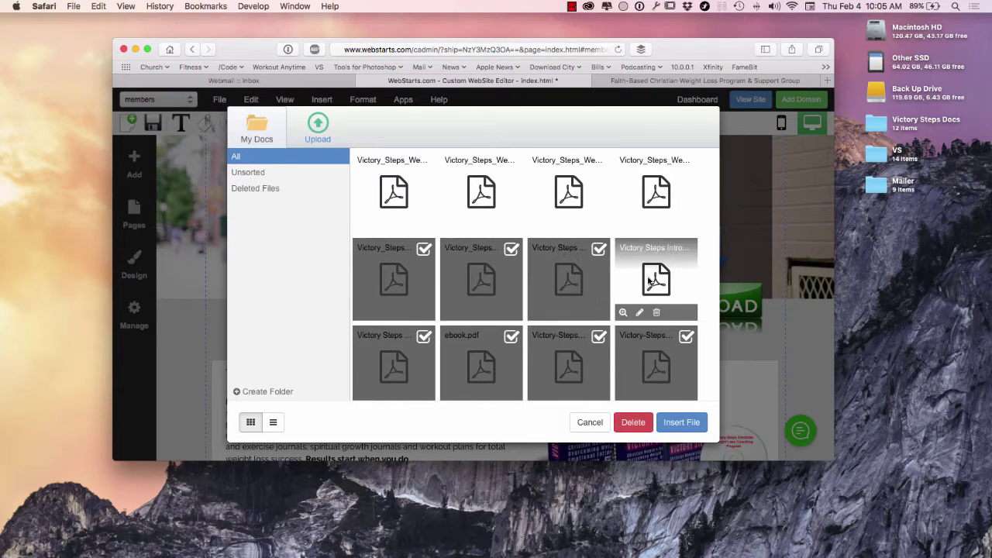
{"action": "left_click", "coordinate": [649, 280]}
{"action": "left_click", "coordinate": [656, 192]}
{"action": "left_click", "coordinate": [533, 200]}
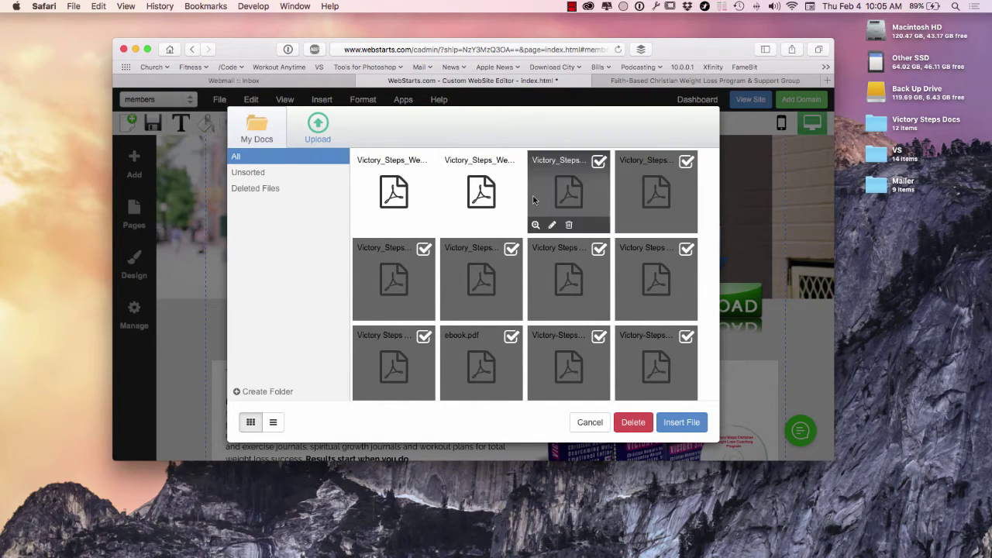
{"action": "left_click", "coordinate": [482, 195]}
{"action": "left_click", "coordinate": [403, 199]}
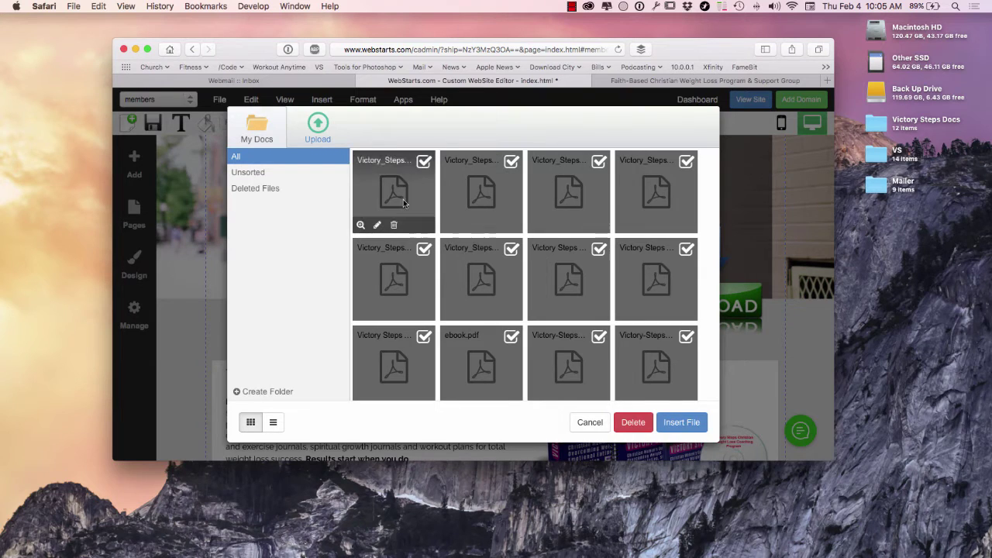
{"action": "left_click", "coordinate": [674, 424]}
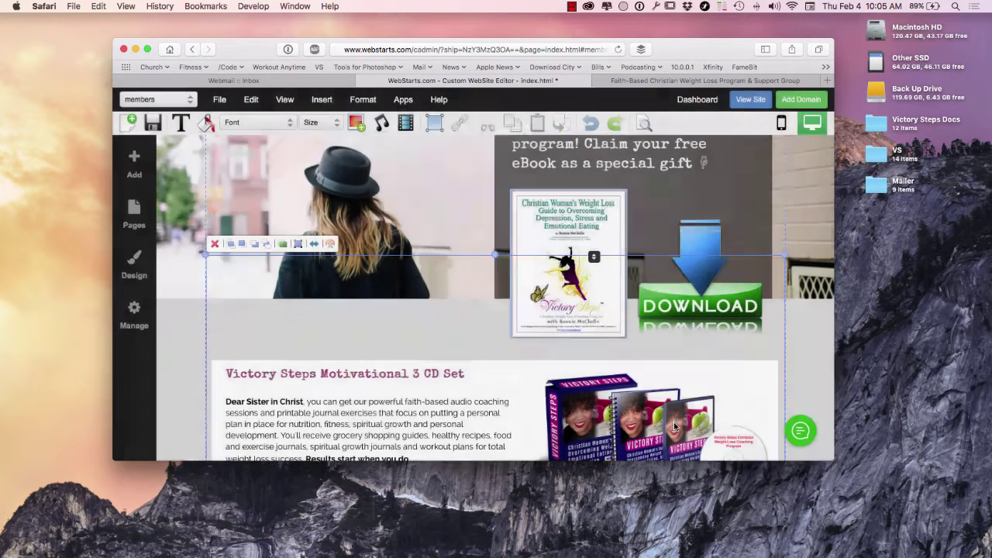
- Look through the inserted Terms of Service document from its heading to its end on the members page
{"action": "scroll", "coordinate": [658, 307], "scroll_direction": "down", "scroll_amount": 2}
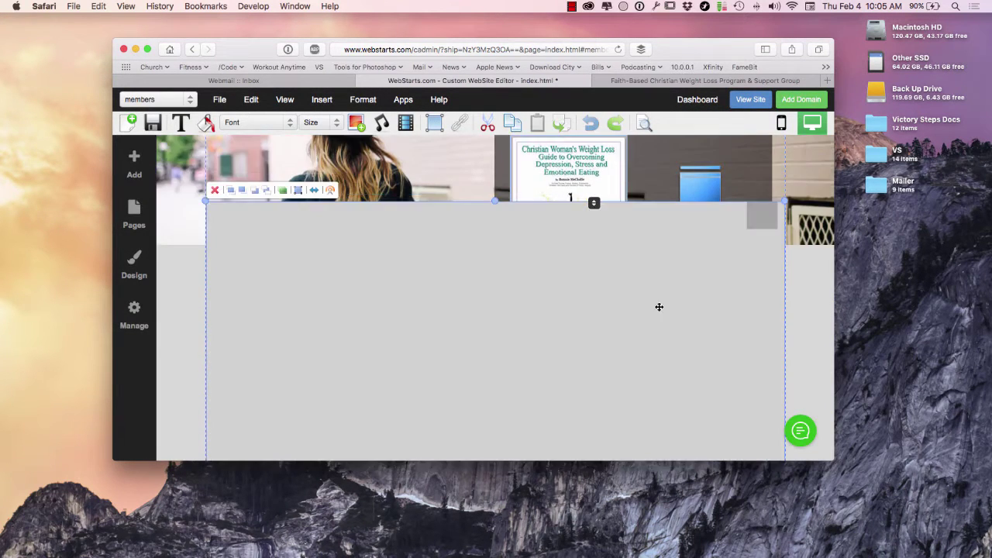
{"action": "scroll", "coordinate": [504, 290], "scroll_direction": "down", "scroll_amount": 3}
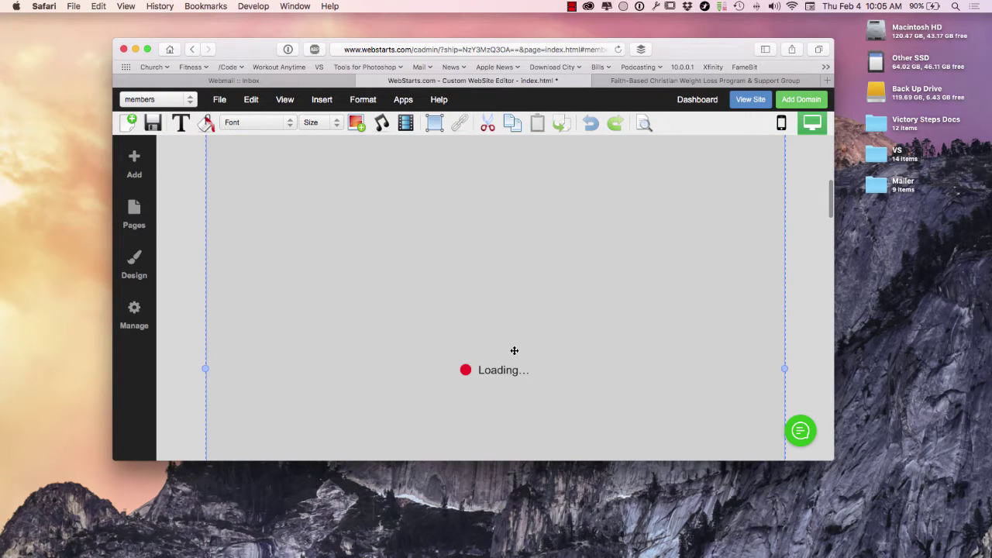
{"action": "scroll", "coordinate": [513, 350], "scroll_direction": "up", "scroll_amount": 3}
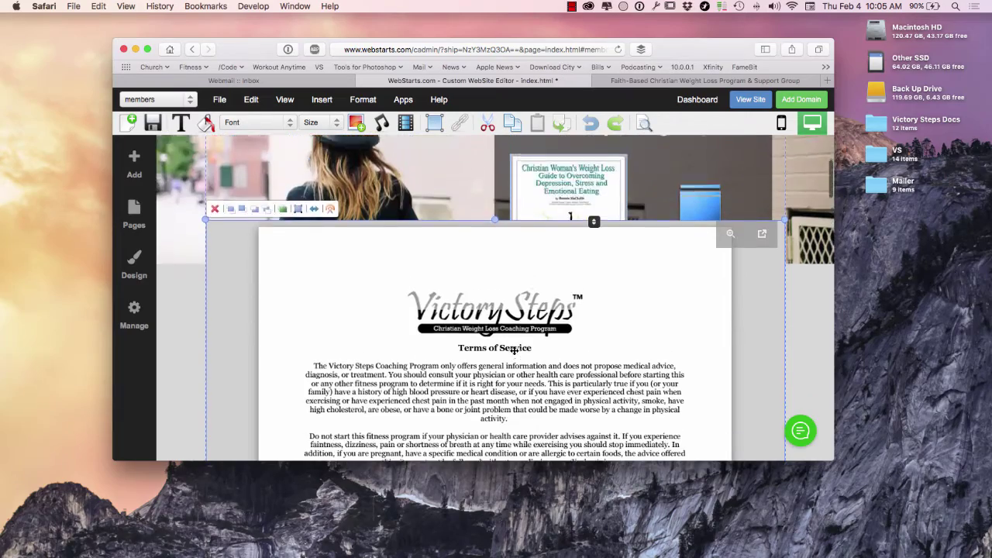
{"action": "scroll", "coordinate": [513, 351], "scroll_direction": "down", "scroll_amount": 10}
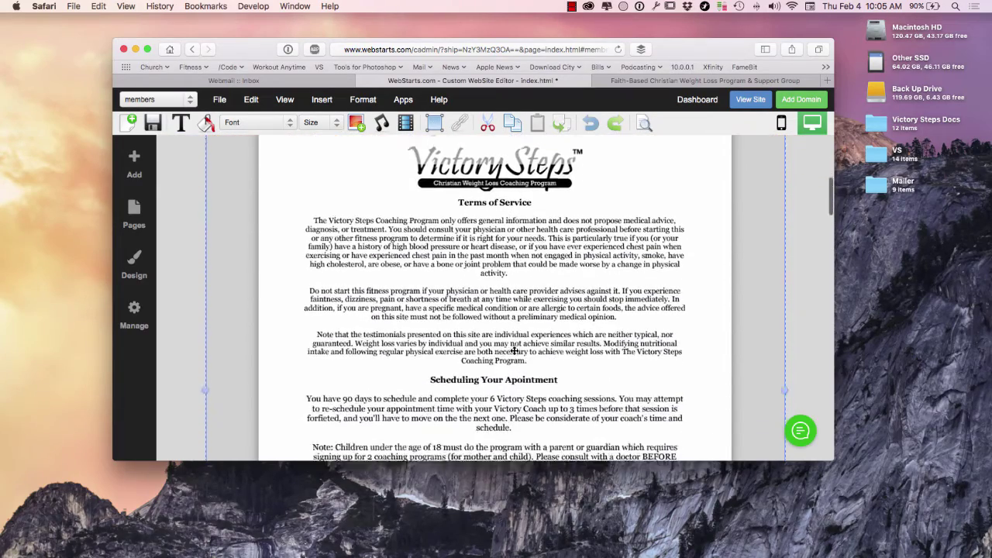
{"action": "scroll", "coordinate": [514, 351], "scroll_direction": "down", "scroll_amount": 5}
{"action": "scroll", "coordinate": [513, 350], "scroll_direction": "up", "scroll_amount": 4}
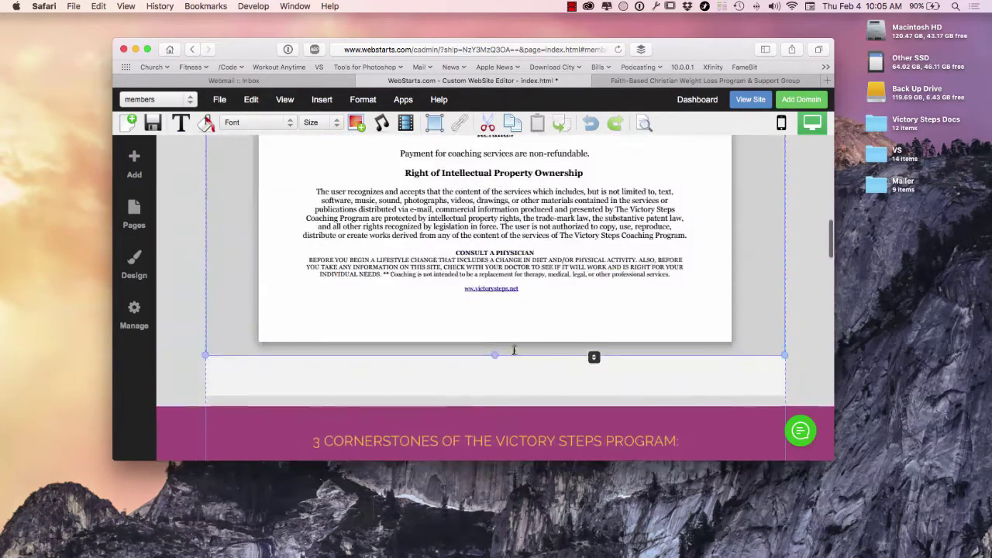
{"action": "scroll", "coordinate": [513, 351], "scroll_direction": "up", "scroll_amount": 10}
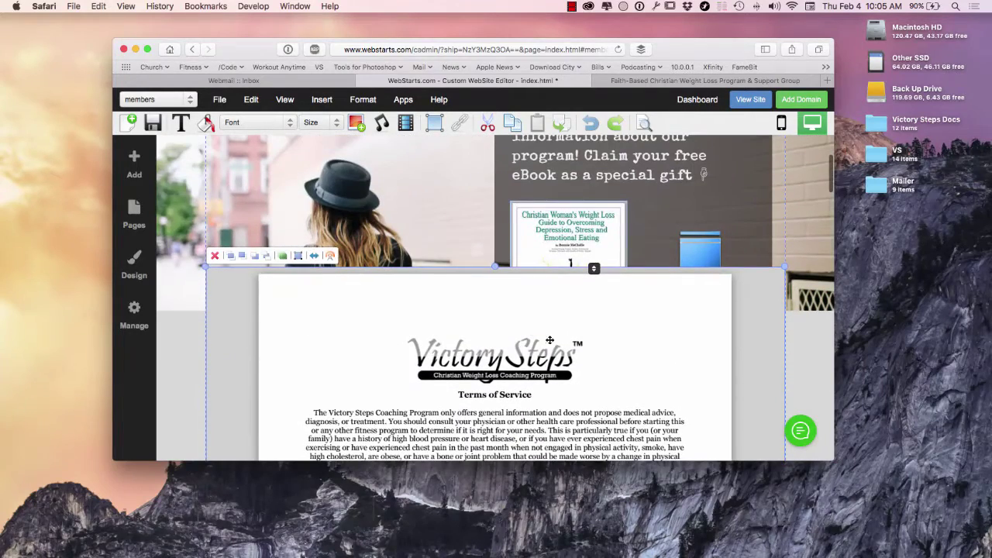
- Shrink the frame of the selected inserted document to a much narrower size below the page's header photo
{"action": "left_click_drag", "start_coordinate": [783, 265], "coordinate": [636, 370]}
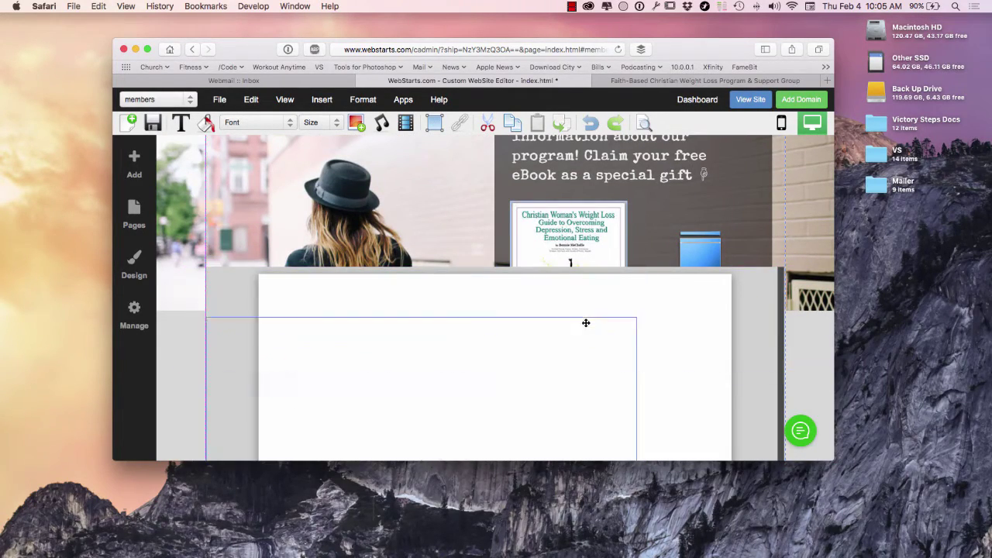
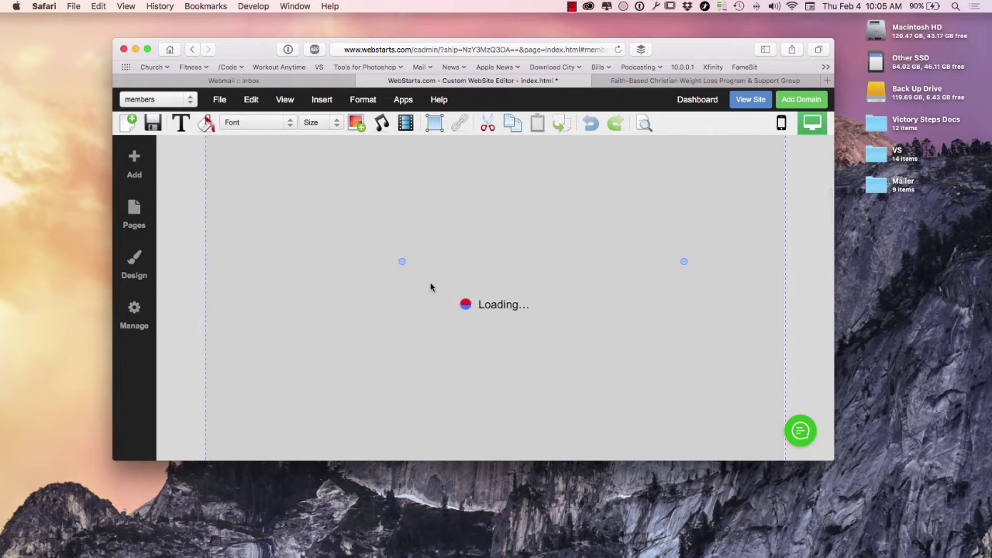
{"action": "left_click_drag", "start_coordinate": [402, 261], "coordinate": [457, 209]}
{"action": "scroll", "coordinate": [369, 278], "scroll_direction": "down", "scroll_amount": 5}
{"action": "left_click_drag", "start_coordinate": [369, 347], "coordinate": [480, 208]}
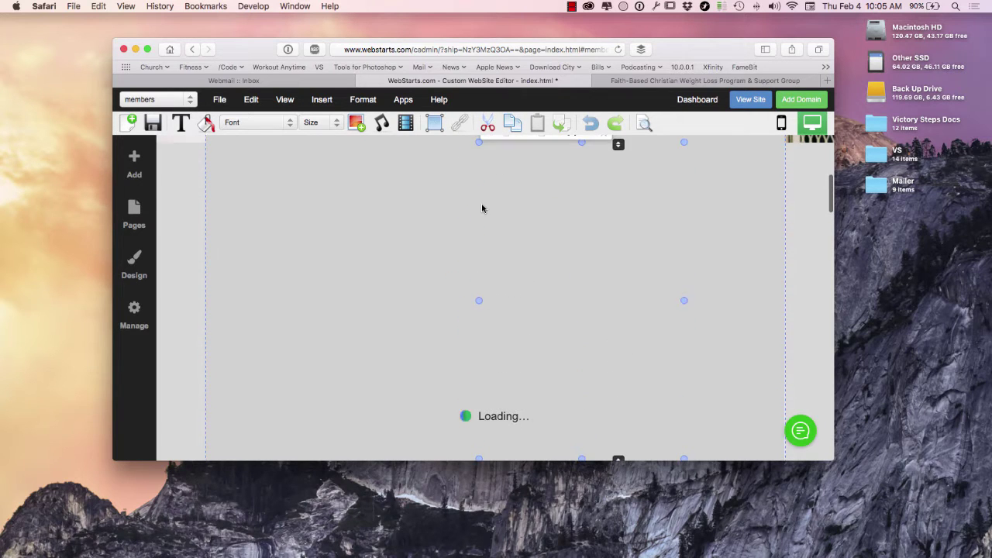
{"action": "left_click", "coordinate": [481, 204]}
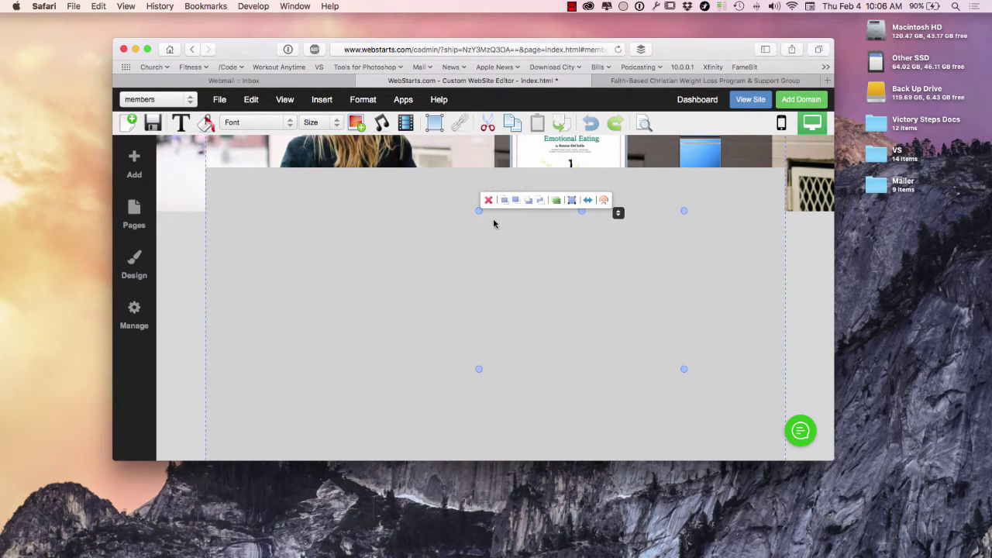
- Move the Christian Woman's Weight Loss Guide down from the header and shrink its frame to a small thumbnail over the weekly meal chart
{"action": "left_click_drag", "start_coordinate": [547, 232], "coordinate": [537, 345]}
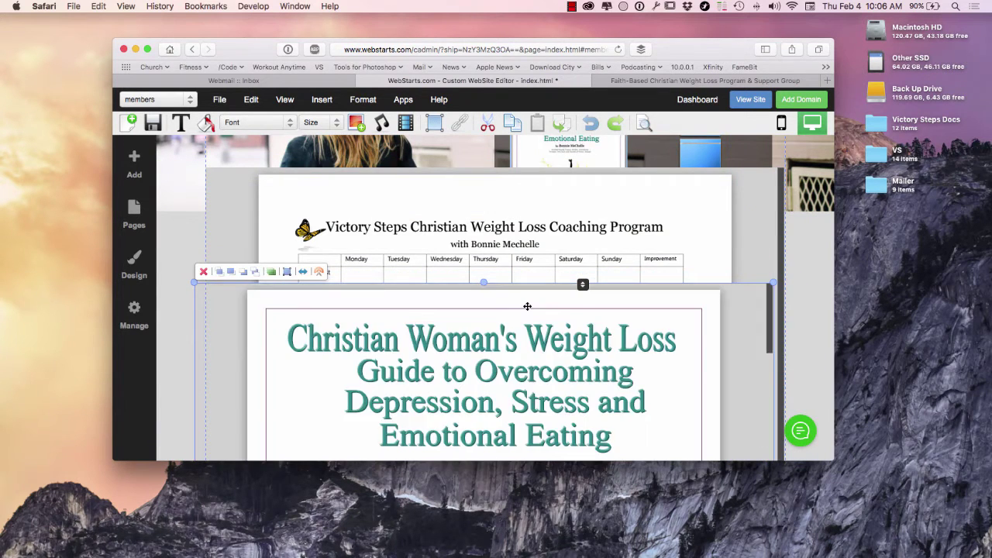
{"action": "scroll", "coordinate": [534, 310], "scroll_direction": "down", "scroll_amount": 3}
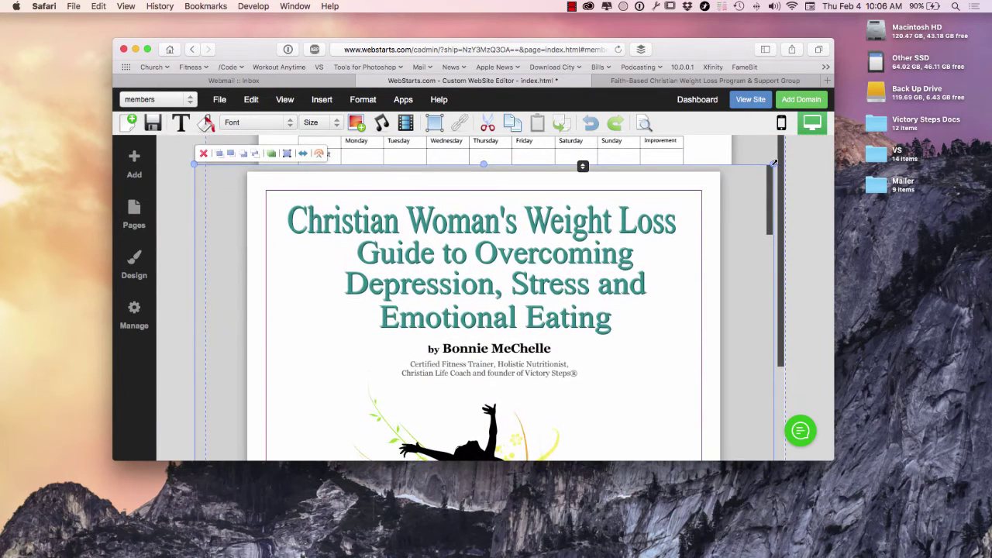
{"action": "left_click_drag", "start_coordinate": [773, 162], "coordinate": [531, 339]}
{"action": "scroll", "coordinate": [505, 362], "scroll_direction": "down", "scroll_amount": 3}
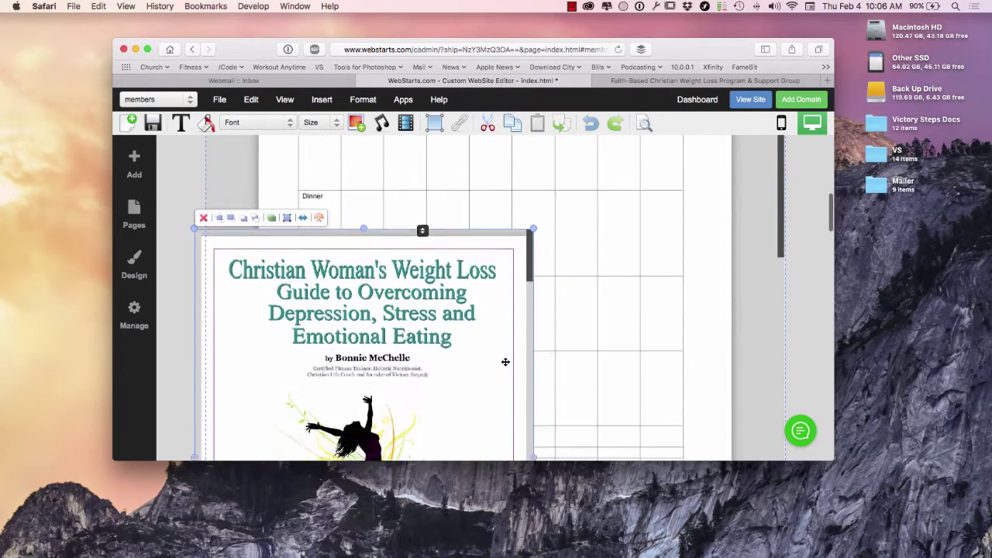
{"action": "scroll", "coordinate": [505, 361], "scroll_direction": "down", "scroll_amount": 6}
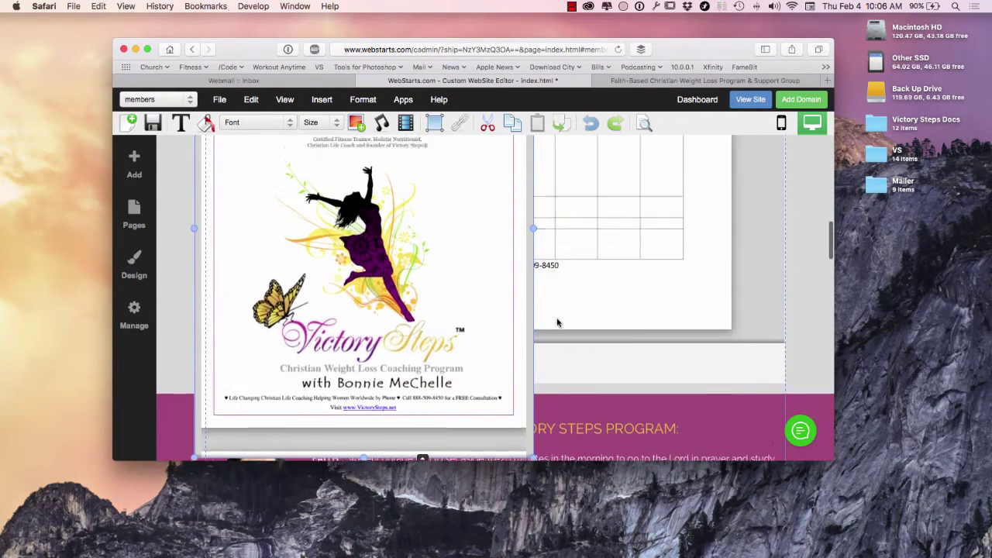
{"action": "scroll", "coordinate": [556, 323], "scroll_direction": "up", "scroll_amount": 4}
{"action": "left_click_drag", "start_coordinate": [531, 155], "coordinate": [336, 298]}
{"action": "scroll", "coordinate": [437, 356], "scroll_direction": "down", "scroll_amount": 3}
{"action": "scroll", "coordinate": [438, 355], "scroll_direction": "down", "scroll_amount": 3}
{"action": "scroll", "coordinate": [370, 233], "scroll_direction": "up", "scroll_amount": 5}
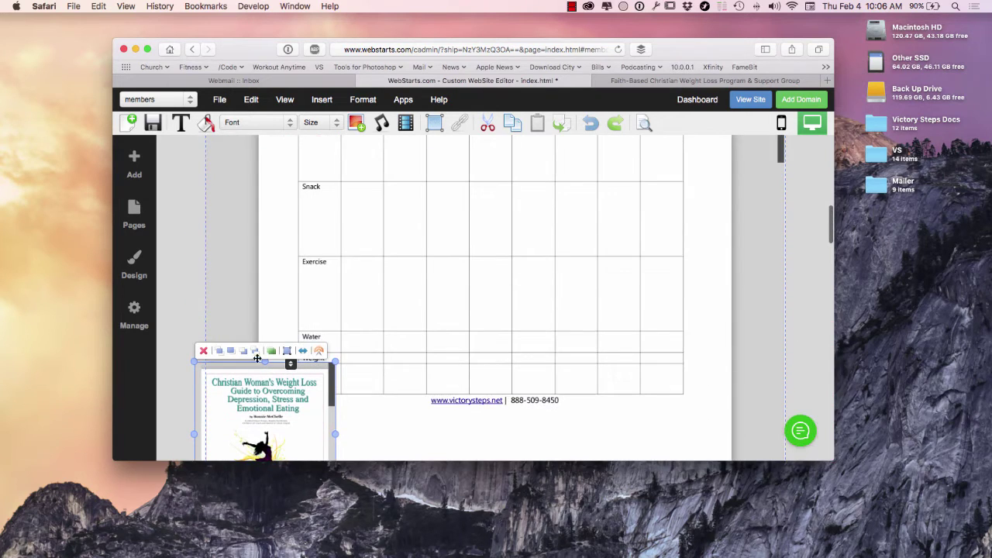
- Shrink the weekly meal chart document and move it down the page, clear of the welcome letter
{"action": "left_click_drag", "start_coordinate": [247, 408], "coordinate": [494, 348]}
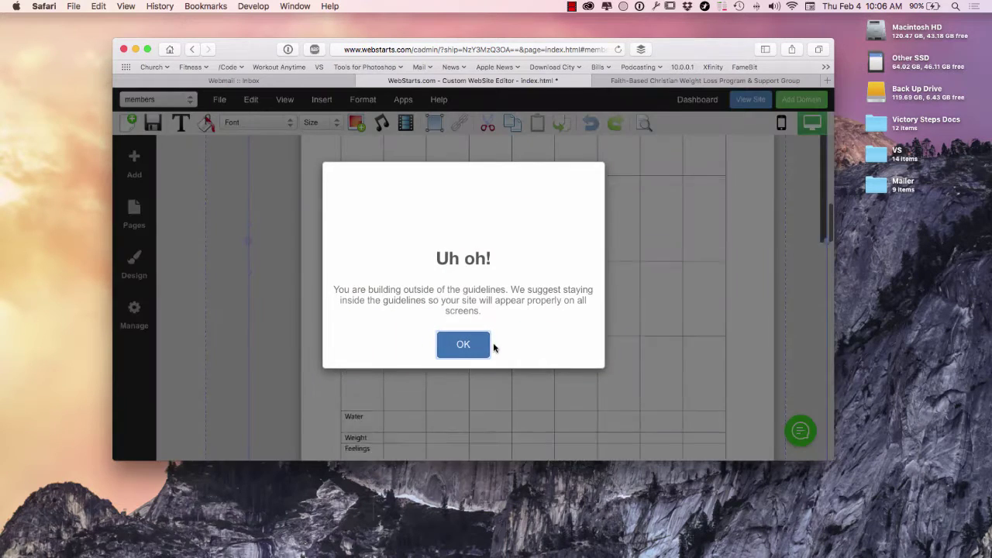
{"action": "left_click", "coordinate": [480, 348]}
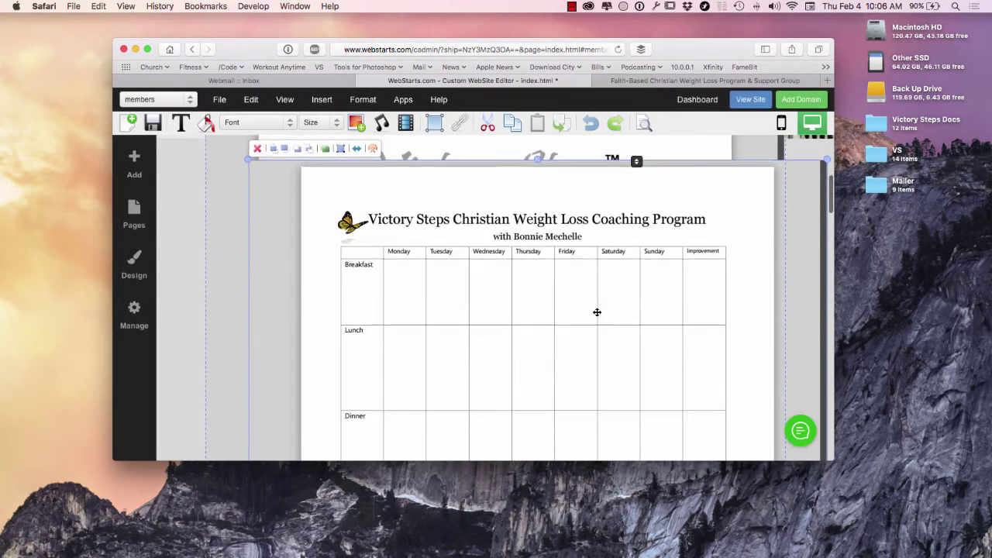
{"action": "scroll", "coordinate": [596, 313], "scroll_direction": "up", "scroll_amount": 2}
{"action": "left_click_drag", "start_coordinate": [247, 216], "coordinate": [519, 330]}
{"action": "scroll", "coordinate": [519, 330], "scroll_direction": "down", "scroll_amount": 5}
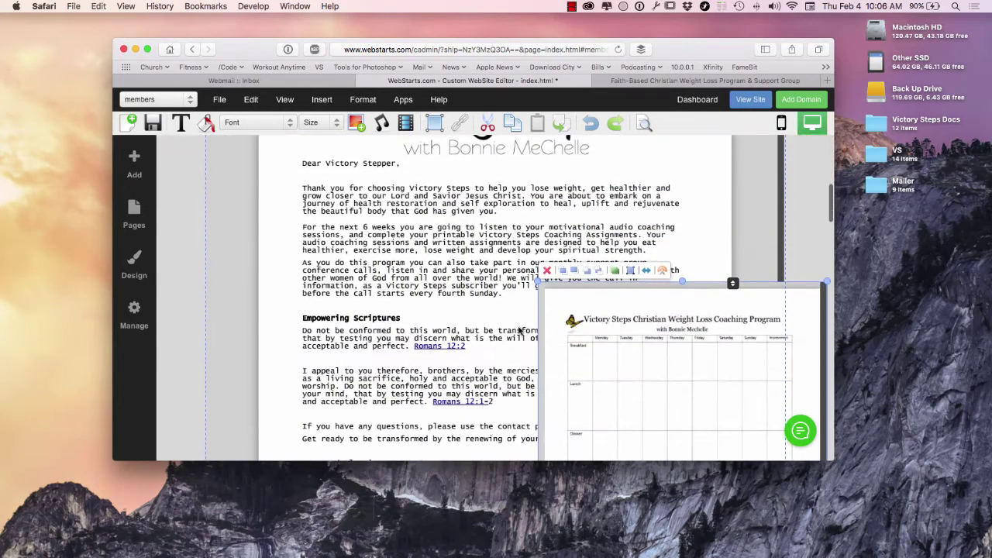
{"action": "left_click_drag", "start_coordinate": [619, 330], "coordinate": [539, 380]}
{"action": "left_click_drag", "start_coordinate": [535, 338], "coordinate": [533, 159]}
- Reduce the frames of the welcome letter, Progress Assessment and Week One grocery list by pulling in their upper-left corners
{"action": "scroll", "coordinate": [326, 227], "scroll_direction": "up", "scroll_amount": 4}
{"action": "mouse_move", "coordinate": [269, 196]}
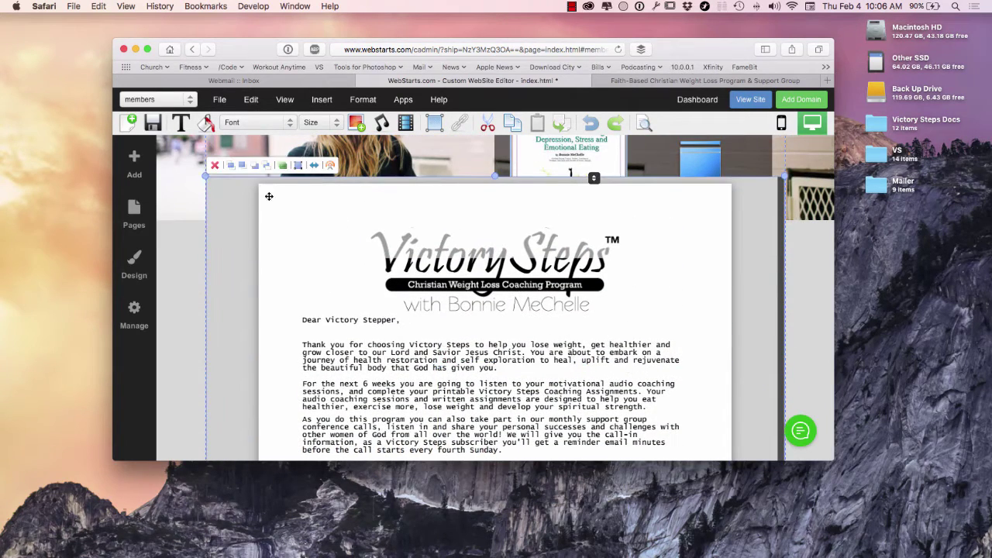
{"action": "left_click_drag", "start_coordinate": [205, 175], "coordinate": [318, 242]}
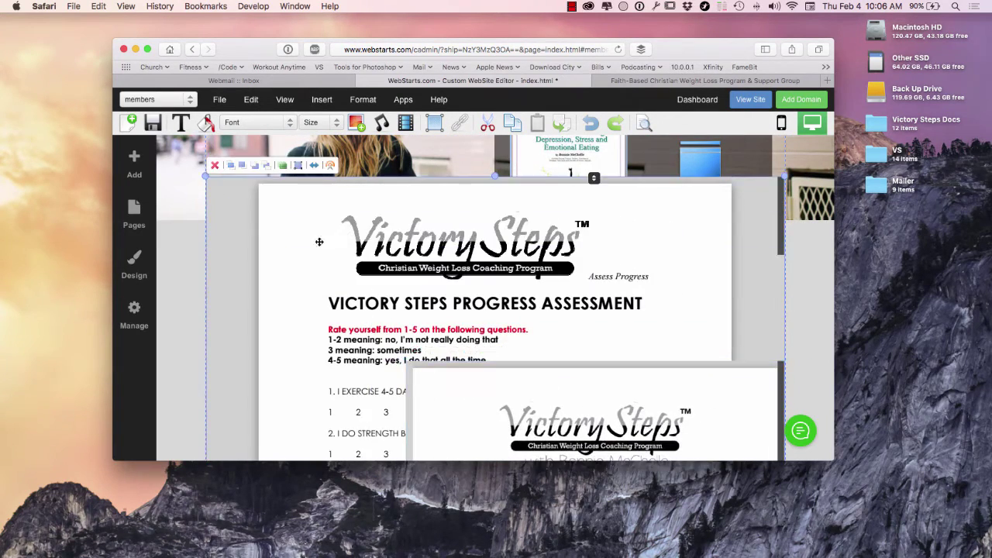
{"action": "left_click_drag", "start_coordinate": [204, 173], "coordinate": [412, 340]}
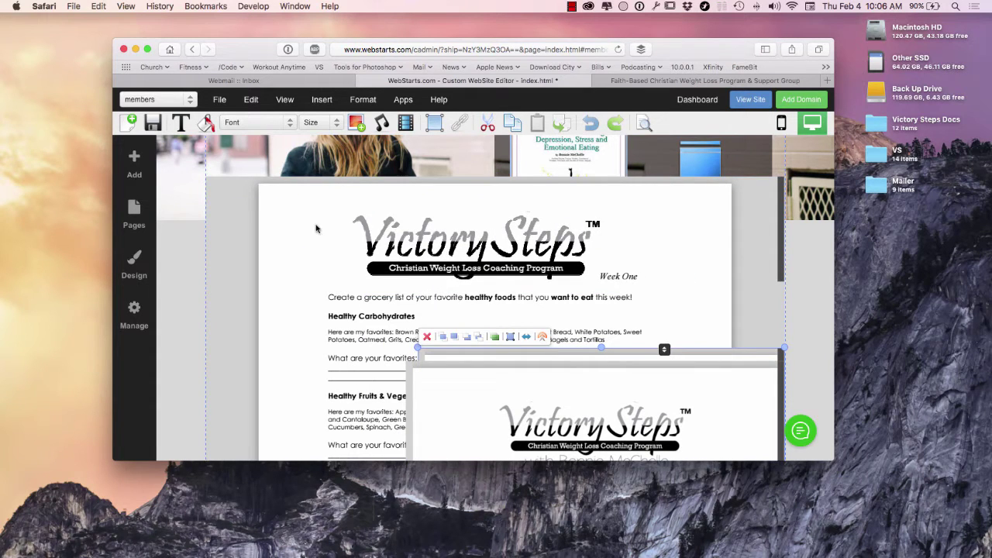
{"action": "mouse_move", "coordinate": [291, 211]}
{"action": "left_click_drag", "start_coordinate": [211, 178], "coordinate": [396, 348]}
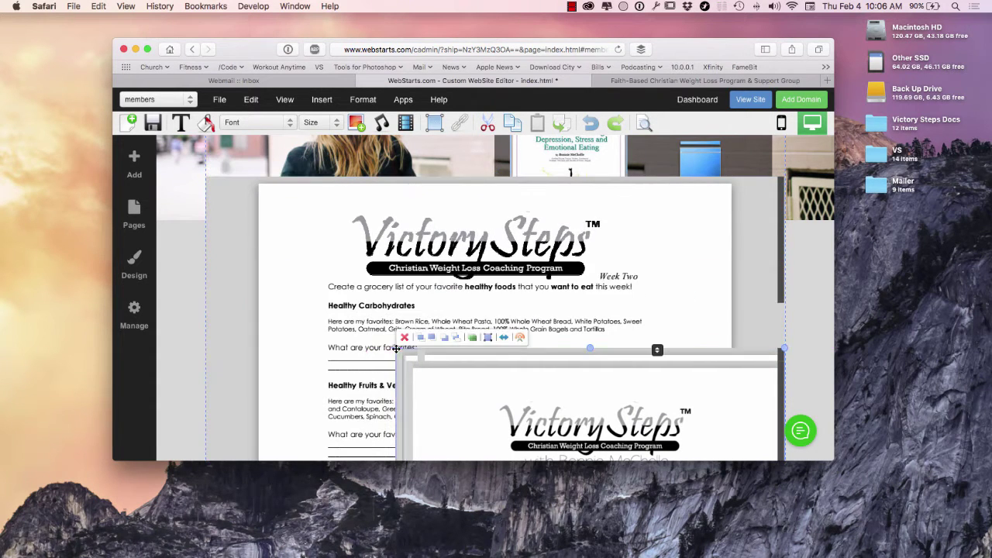
- Reduce the frames of the Week Two and Week Three documents so they form a staggered stack with the others
{"action": "mouse_move", "coordinate": [285, 241]}
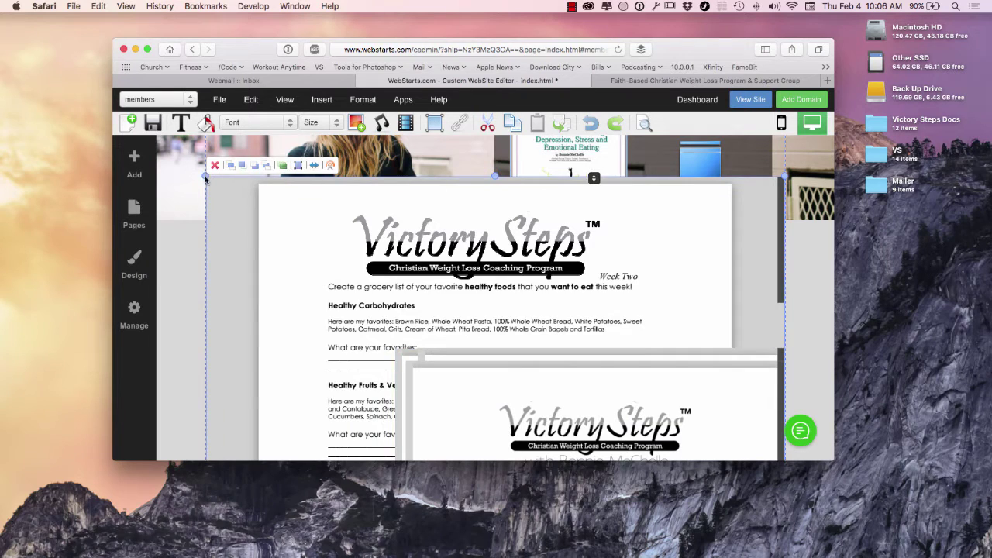
{"action": "left_click_drag", "start_coordinate": [205, 178], "coordinate": [339, 317]}
{"action": "mouse_move", "coordinate": [259, 227]}
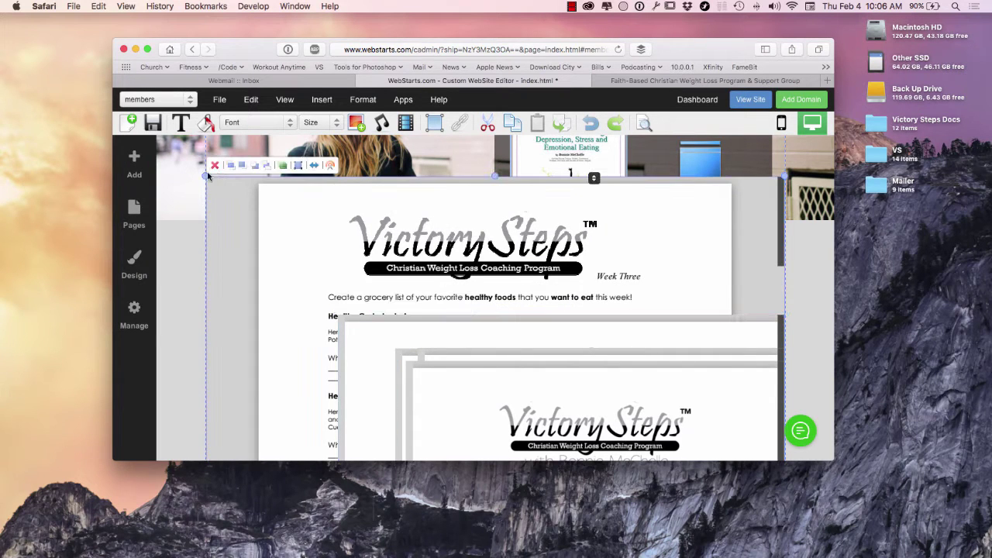
{"action": "left_click_drag", "start_coordinate": [208, 175], "coordinate": [308, 253]}
- Reduce the frames of the remaining full-width Victory Steps documents below the header photo, exposing the page text behind them
{"action": "mouse_move", "coordinate": [224, 190]}
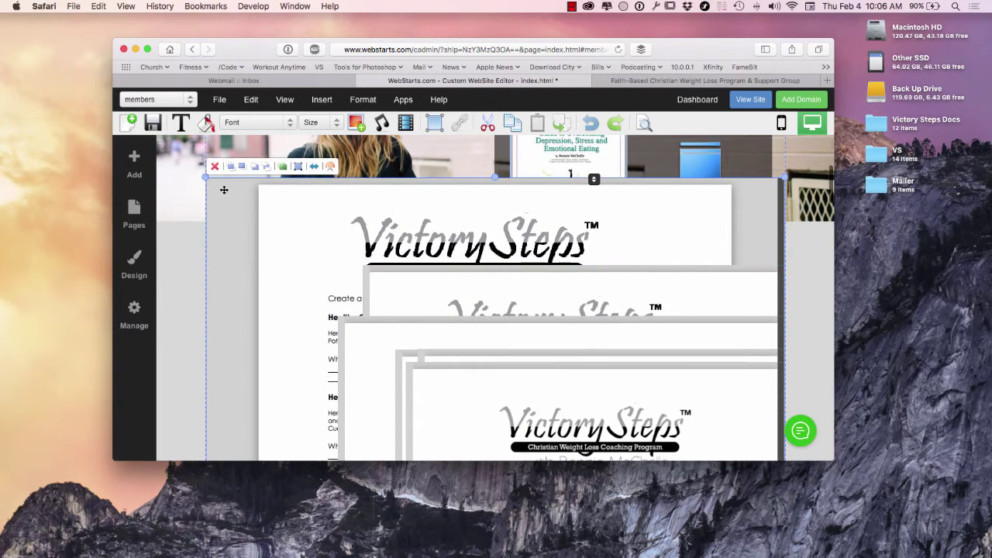
{"action": "left_click_drag", "start_coordinate": [224, 190], "coordinate": [307, 283]}
{"action": "mouse_move", "coordinate": [268, 226]}
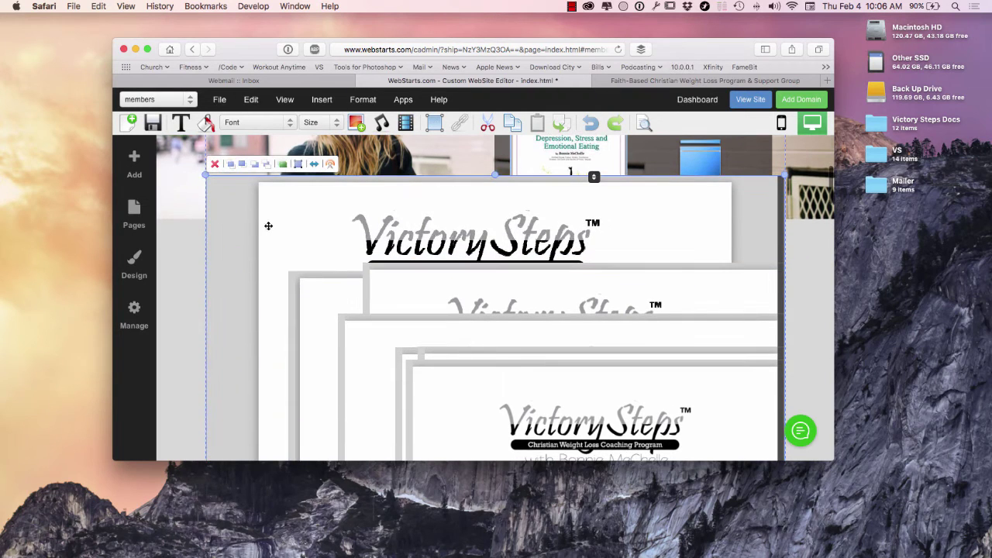
{"action": "mouse_move", "coordinate": [282, 205]}
{"action": "left_click_drag", "start_coordinate": [206, 175], "coordinate": [358, 230]}
{"action": "mouse_move", "coordinate": [312, 220]}
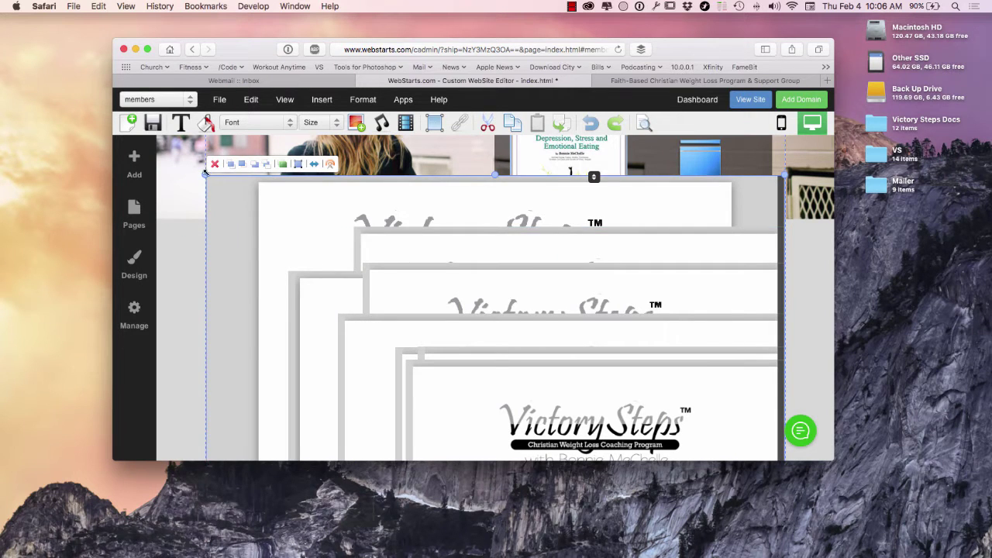
{"action": "left_click_drag", "start_coordinate": [205, 173], "coordinate": [332, 255]}
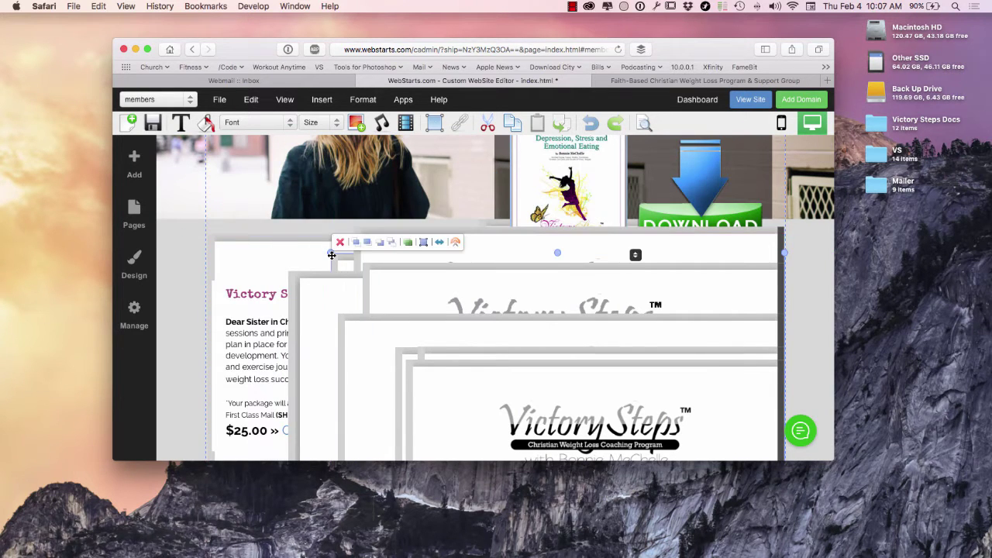
- Shrink the welcome letter to a small thumbnail and place it below the $25.00 package text, above the photo of the embracing women
{"action": "scroll", "coordinate": [331, 256], "scroll_direction": "down", "scroll_amount": 6}
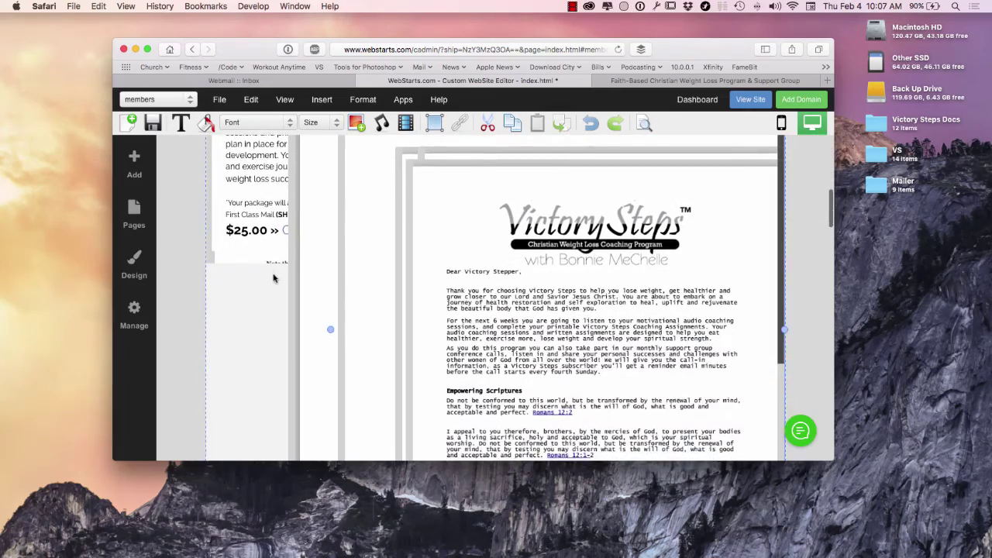
{"action": "scroll", "coordinate": [272, 277], "scroll_direction": "up", "scroll_amount": 2}
{"action": "scroll", "coordinate": [291, 343], "scroll_direction": "down", "scroll_amount": 4}
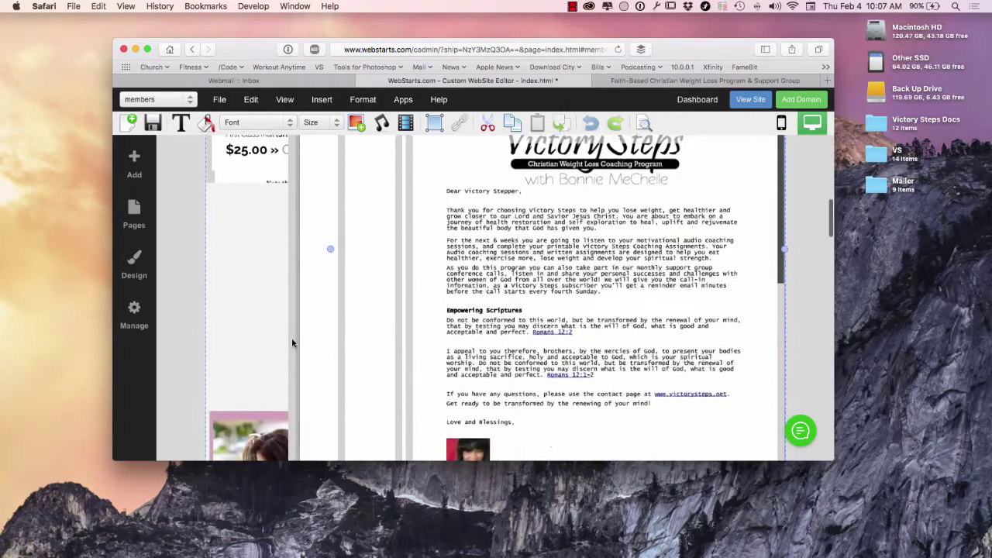
{"action": "scroll", "coordinate": [292, 343], "scroll_direction": "down", "scroll_amount": 5}
{"action": "scroll", "coordinate": [292, 342], "scroll_direction": "up", "scroll_amount": 8}
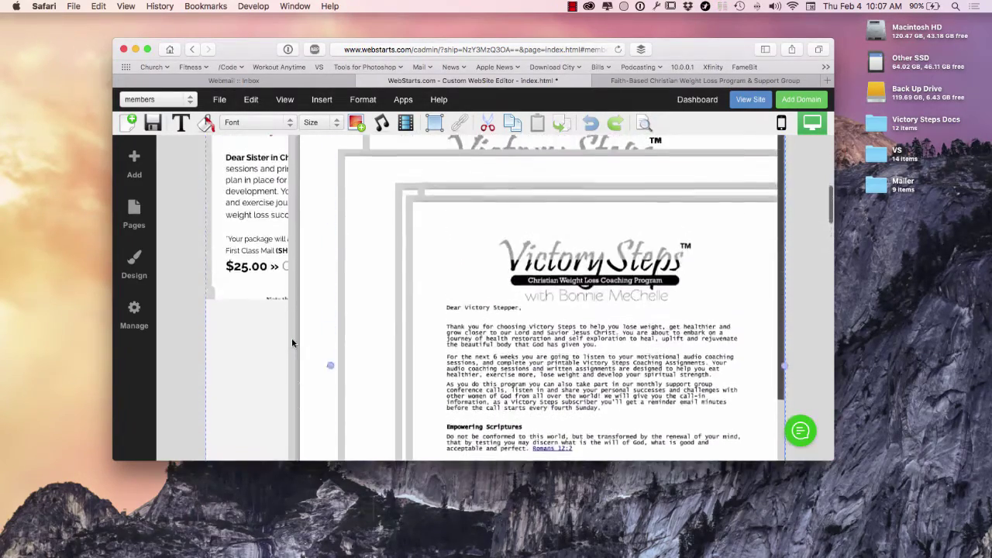
{"action": "scroll", "coordinate": [292, 342], "scroll_direction": "up", "scroll_amount": 1}
{"action": "left_click", "coordinate": [412, 236]}
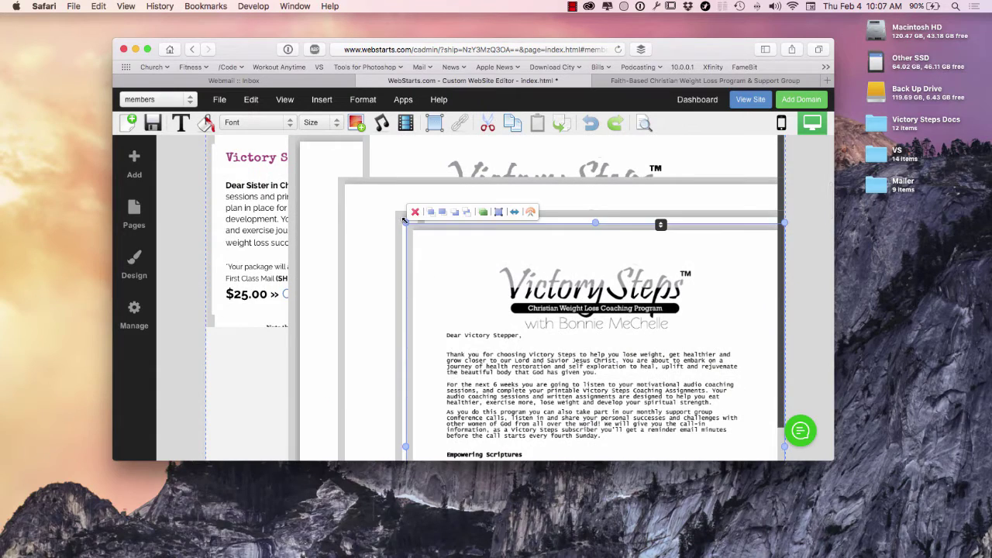
{"action": "left_click_drag", "start_coordinate": [404, 220], "coordinate": [271, 339]}
{"action": "scroll", "coordinate": [264, 318], "scroll_direction": "down", "scroll_amount": 5}
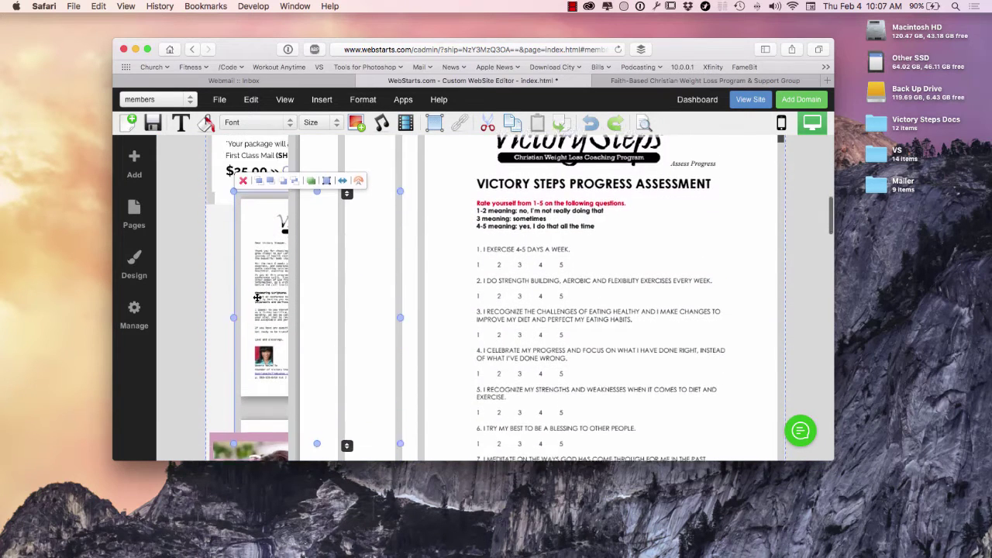
{"action": "left_click_drag", "start_coordinate": [232, 167], "coordinate": [230, 227]}
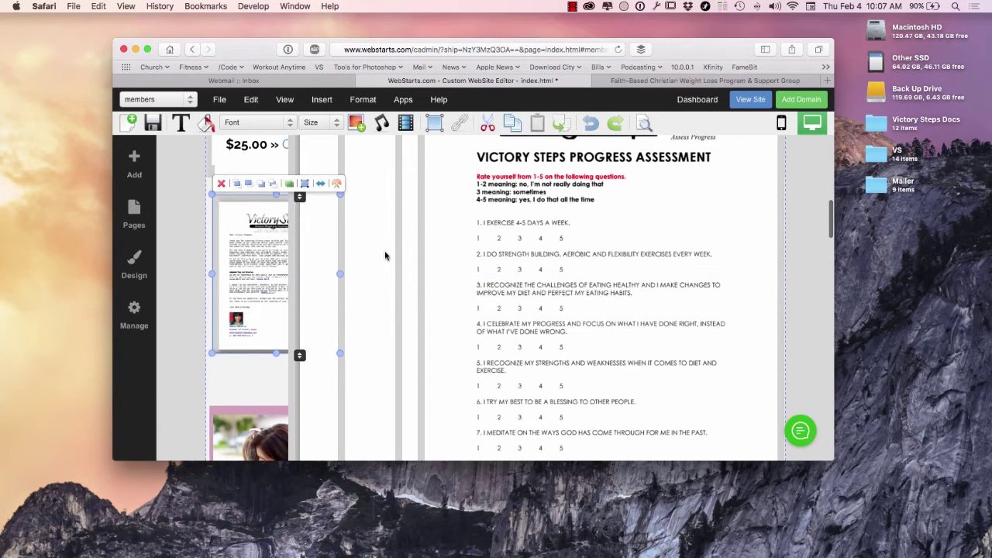
- Extend the Week One grocery list frame outward from its upper-left corner, beyond the edge of the Progress Assessment
{"action": "scroll", "coordinate": [424, 323], "scroll_direction": "up", "scroll_amount": 3}
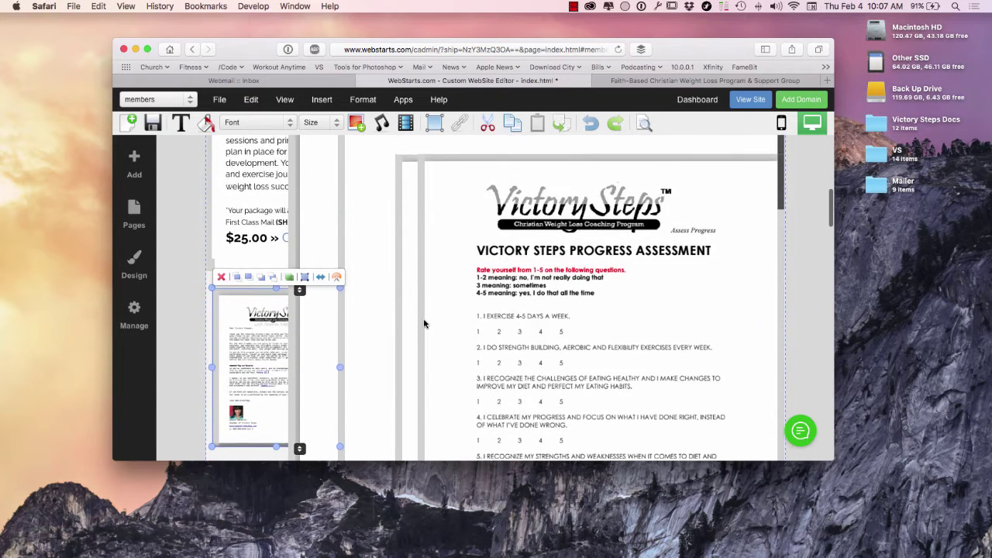
{"action": "left_click", "coordinate": [414, 323]}
{"action": "scroll", "coordinate": [411, 312], "scroll_direction": "up", "scroll_amount": 3}
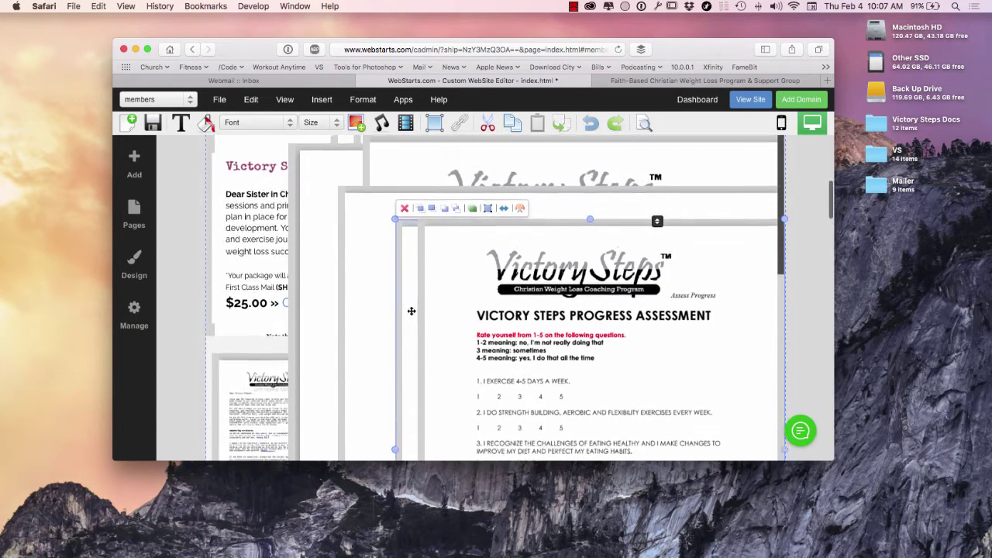
{"action": "left_click_drag", "start_coordinate": [394, 238], "coordinate": [355, 230]}
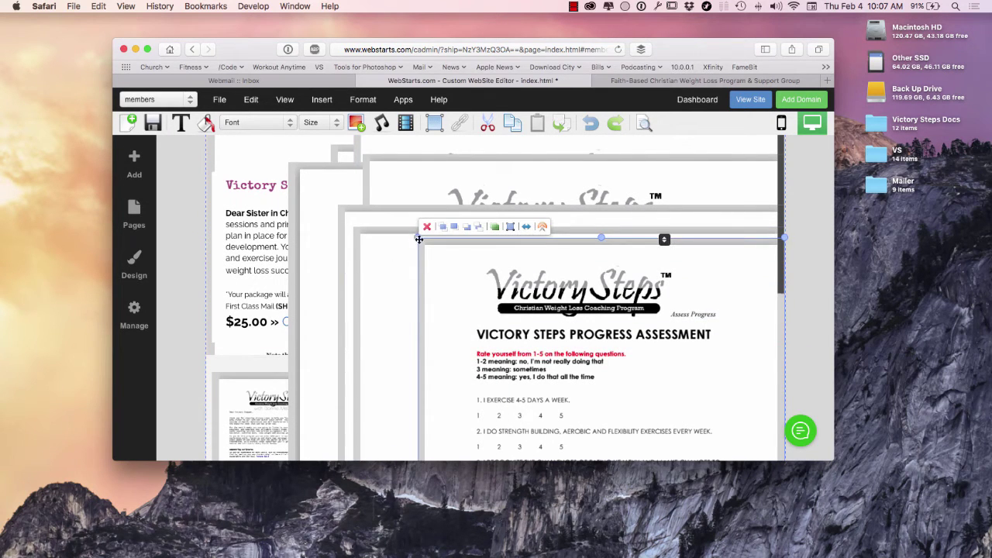
- Shrink the Progress Assessment to a small thumbnail and place it overlapping the lower part of the welcome letter thumbnail
{"action": "left_click_drag", "start_coordinate": [418, 240], "coordinate": [546, 393]}
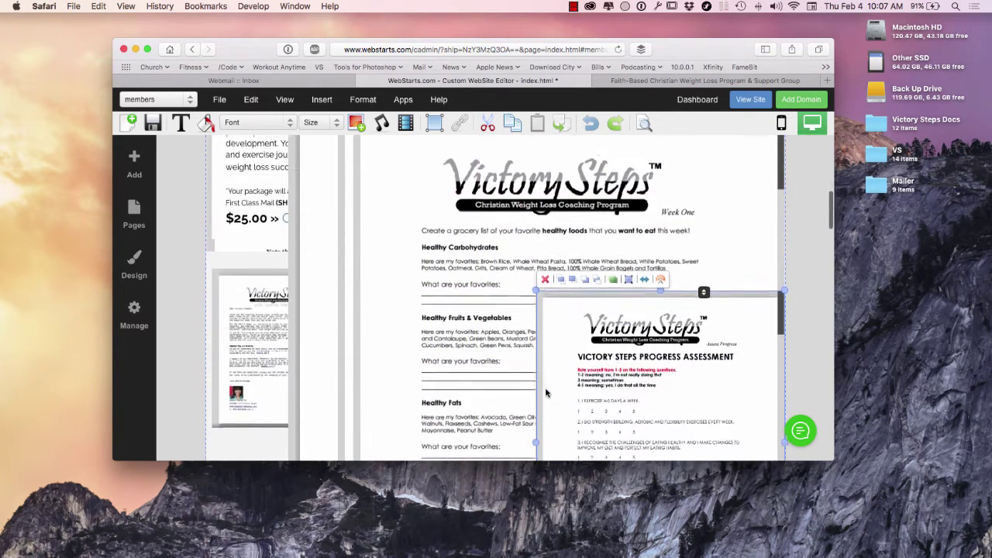
{"action": "scroll", "coordinate": [545, 393], "scroll_direction": "down", "scroll_amount": 5}
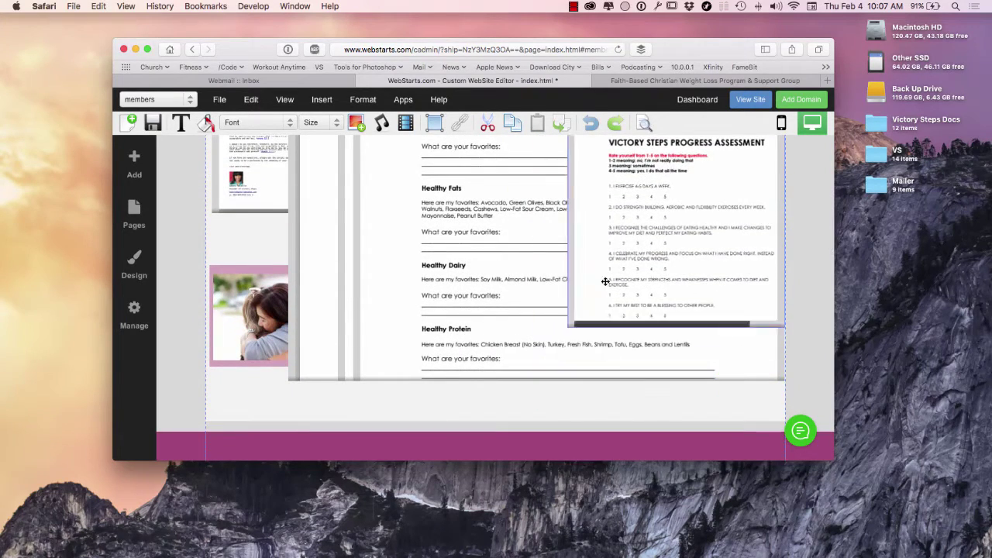
{"action": "left_click_drag", "start_coordinate": [605, 282], "coordinate": [257, 247]}
{"action": "scroll", "coordinate": [326, 248], "scroll_direction": "up", "scroll_amount": 3}
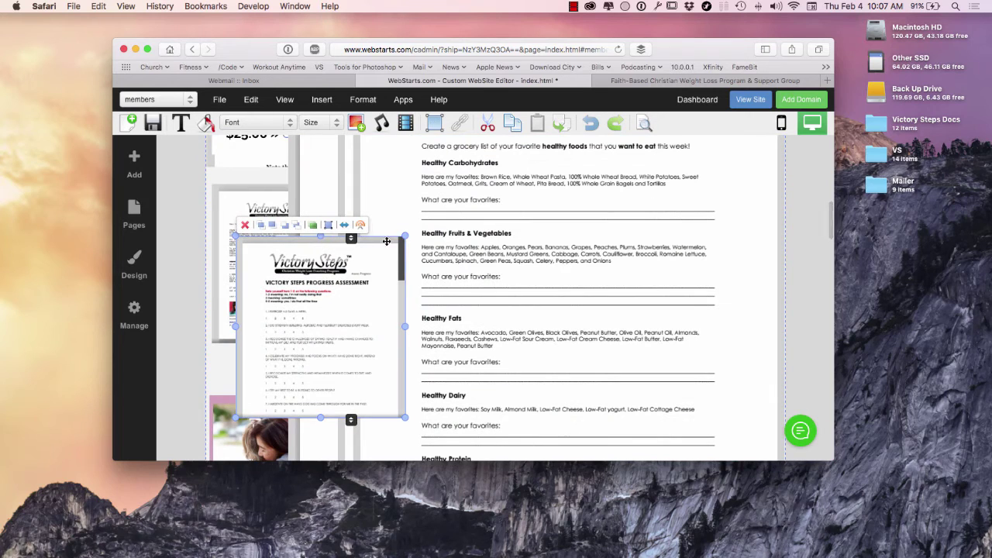
{"action": "left_click_drag", "start_coordinate": [405, 235], "coordinate": [340, 299]}
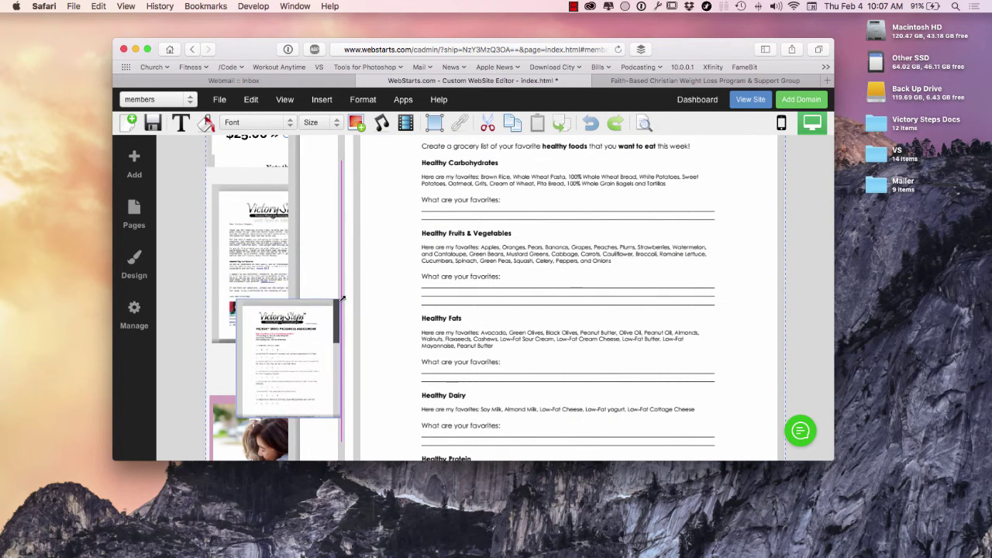
{"action": "left_click_drag", "start_coordinate": [305, 338], "coordinate": [289, 314]}
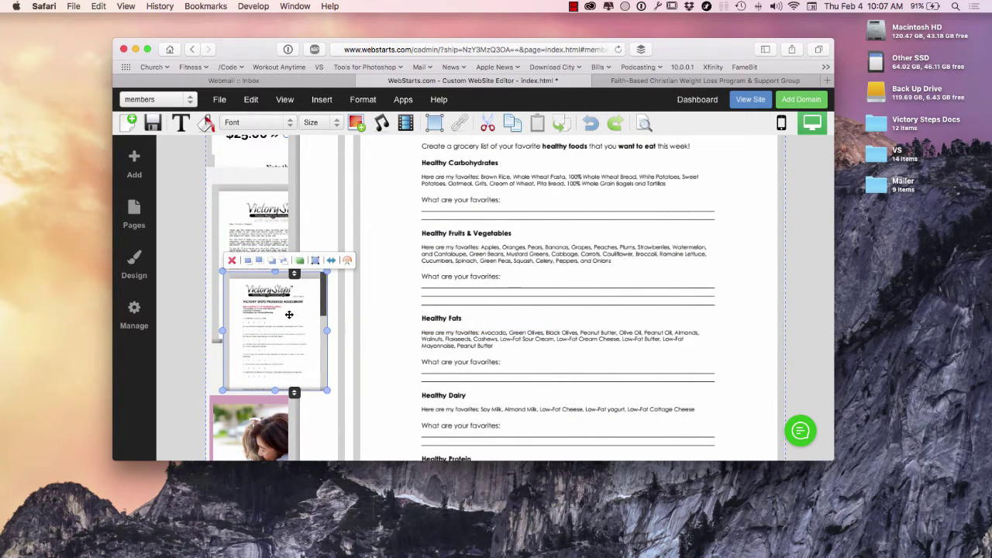
- Shrink the Week One grocery list document to a small thumbnail from its upper-left corner
{"action": "scroll", "coordinate": [290, 313], "scroll_direction": "up", "scroll_amount": 1}
{"action": "scroll", "coordinate": [290, 314], "scroll_direction": "up", "scroll_amount": 1}
{"action": "scroll", "coordinate": [351, 243], "scroll_direction": "up", "scroll_amount": 3}
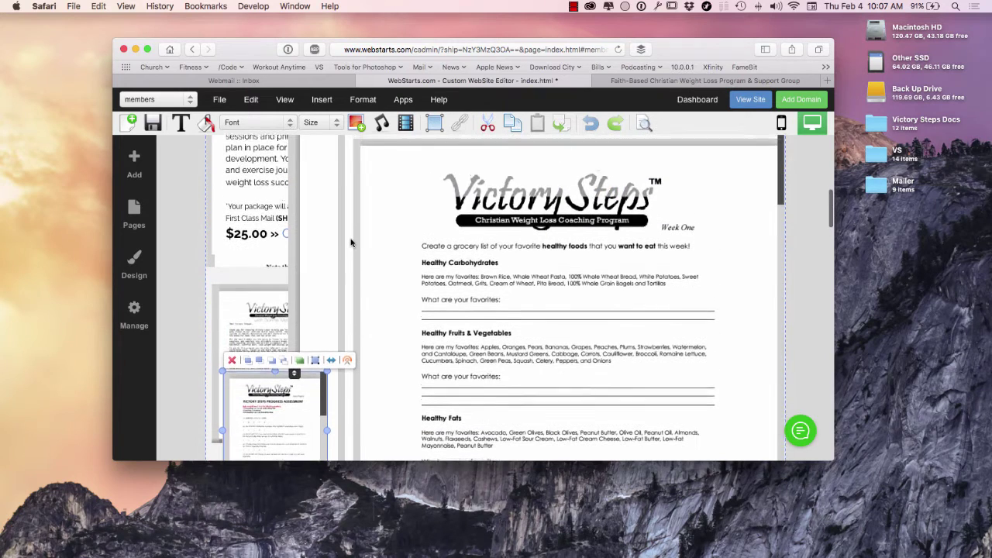
{"action": "left_click", "coordinate": [357, 164]}
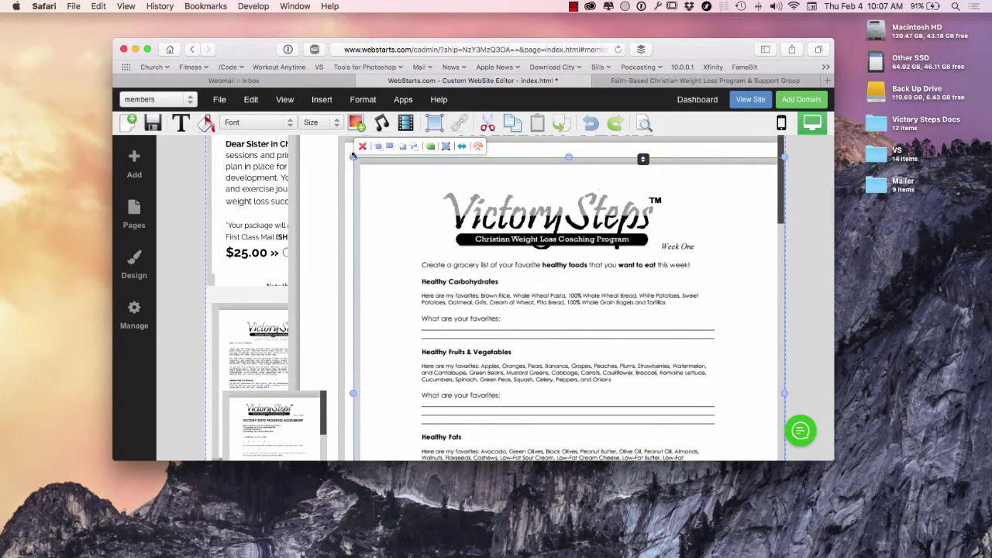
{"action": "left_click_drag", "start_coordinate": [353, 156], "coordinate": [614, 402]}
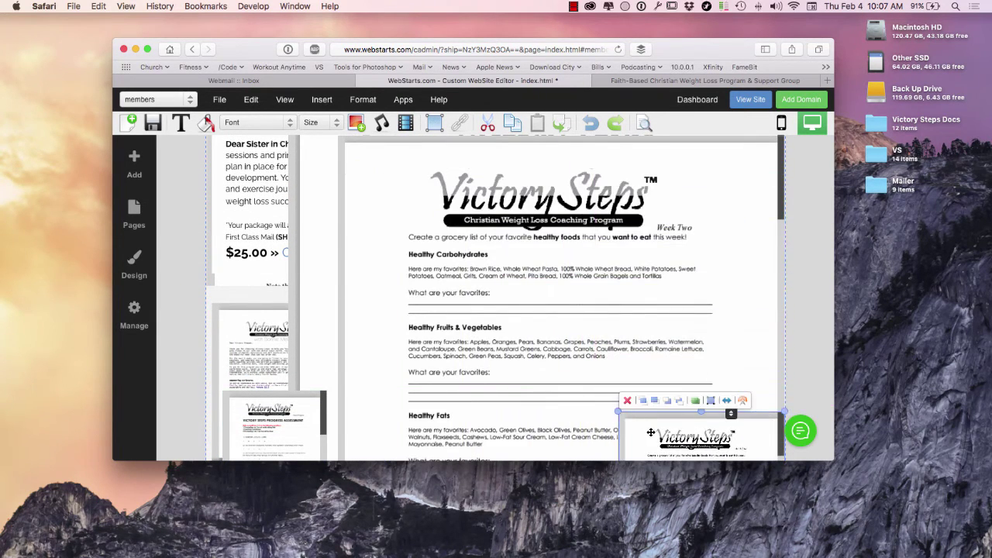
- Stack the Week One grocery list thumbnail over the Progress Assessment, and shrink the Week Two grocery list to a thumbnail on the same stack
{"action": "left_click_drag", "start_coordinate": [651, 433], "coordinate": [260, 337]}
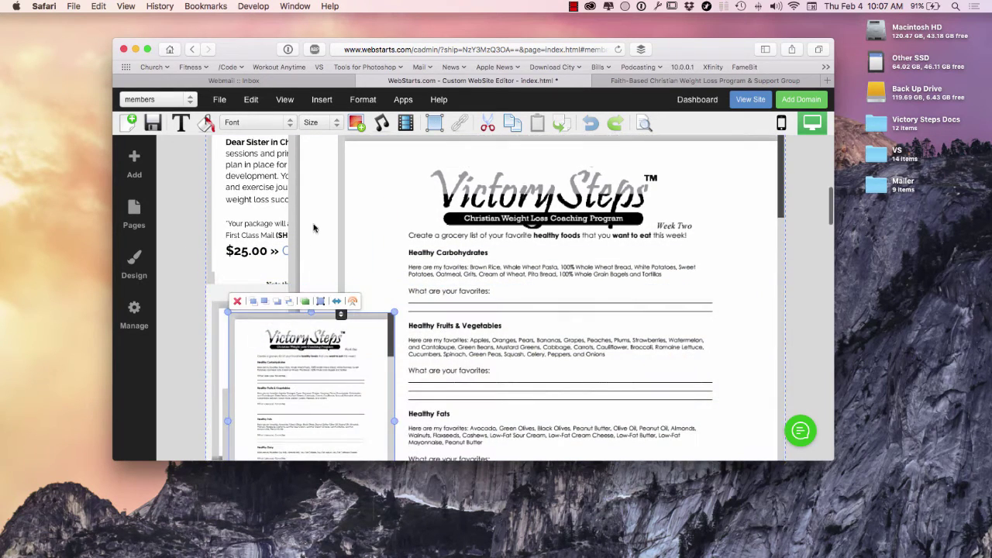
{"action": "left_click", "coordinate": [387, 219]}
{"action": "scroll", "coordinate": [376, 175], "scroll_direction": "up", "scroll_amount": 2}
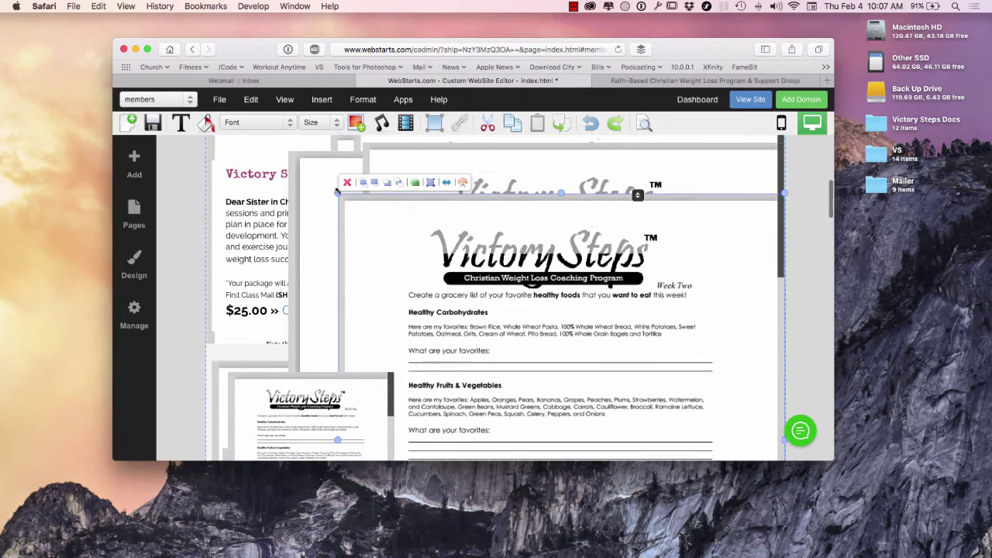
{"action": "left_click_drag", "start_coordinate": [337, 192], "coordinate": [579, 420]}
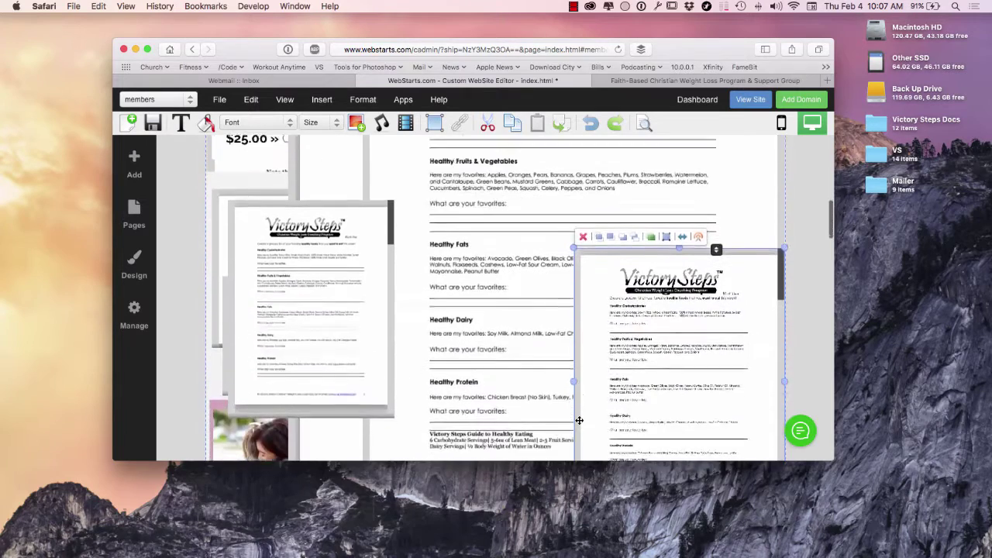
{"action": "scroll", "coordinate": [577, 348], "scroll_direction": "down", "scroll_amount": 2}
{"action": "left_click_drag", "start_coordinate": [571, 174], "coordinate": [638, 318]}
{"action": "left_click_drag", "start_coordinate": [670, 353], "coordinate": [248, 230]}
- Add the Membership app to the members page and make the page accessible to members only
{"action": "scroll", "coordinate": [248, 230], "scroll_direction": "up", "scroll_amount": 5}
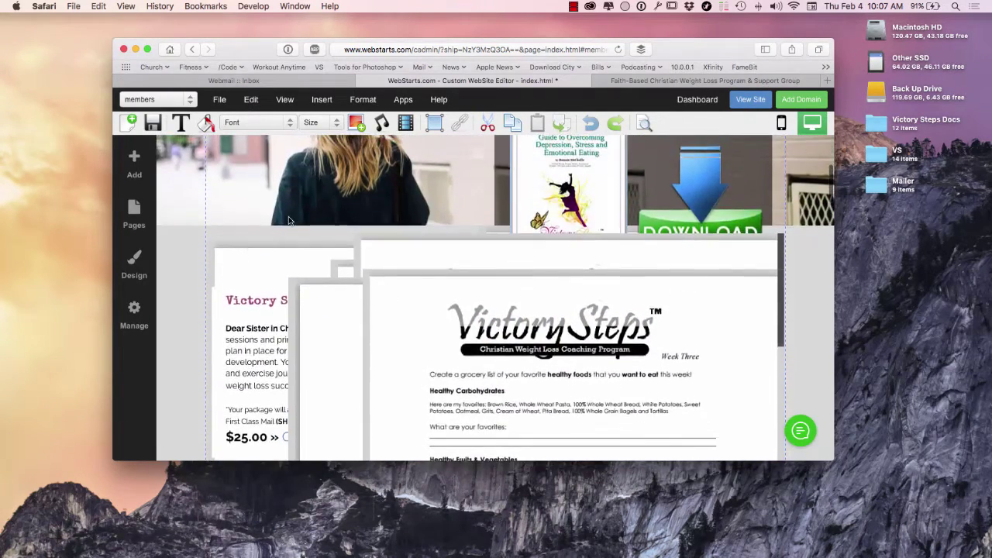
{"action": "scroll", "coordinate": [288, 217], "scroll_direction": "up", "scroll_amount": 3}
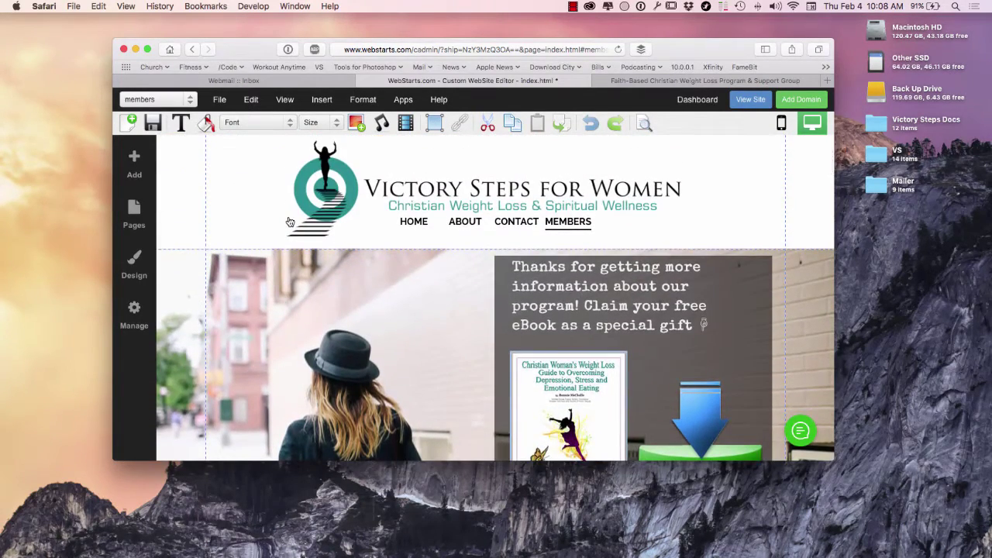
{"action": "scroll", "coordinate": [289, 223], "scroll_direction": "up", "scroll_amount": 1}
{"action": "scroll", "coordinate": [444, 181], "scroll_direction": "down", "scroll_amount": 2}
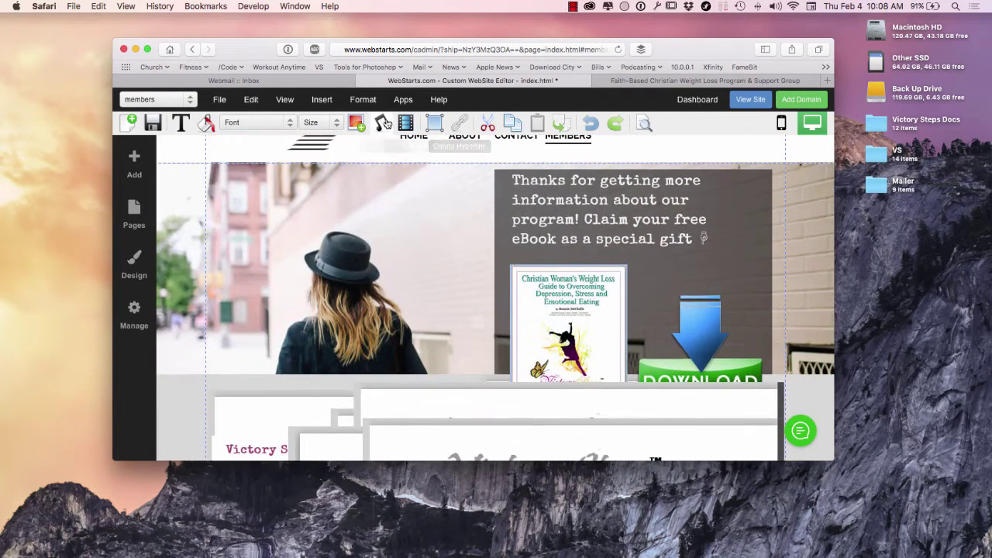
{"action": "left_click", "coordinate": [403, 100]}
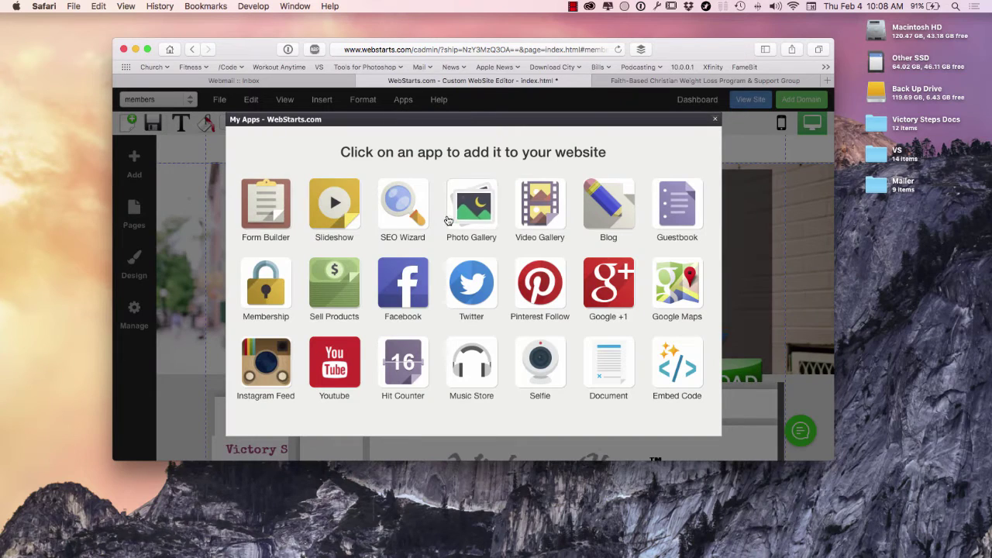
{"action": "left_click", "coordinate": [277, 291]}
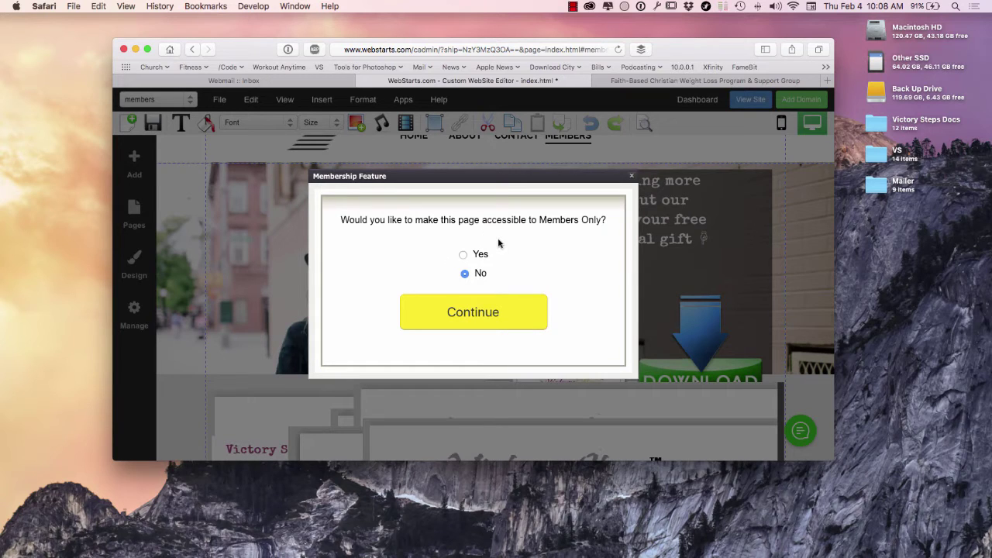
{"action": "left_click", "coordinate": [462, 256]}
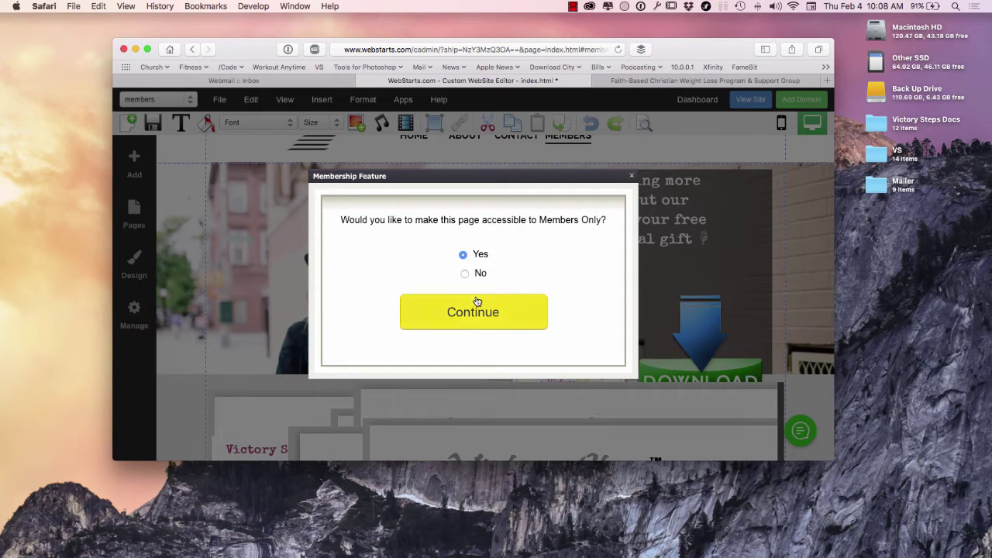
{"action": "left_click", "coordinate": [477, 314]}
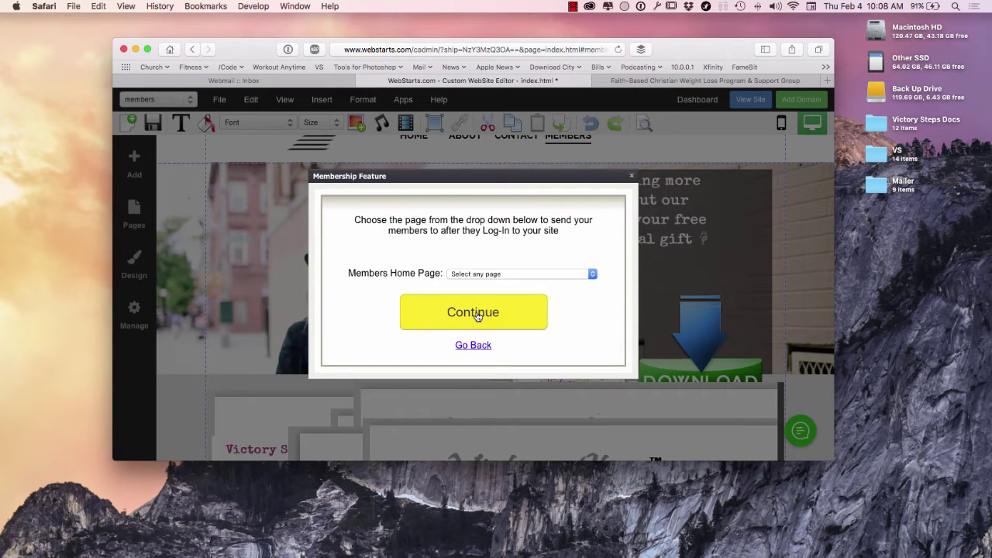
- Finish the membership setup with Members as the members home page, manual approval of new members, and a Member Log-In widget
{"action": "left_click", "coordinate": [484, 275]}
{"action": "left_click", "coordinate": [467, 340]}
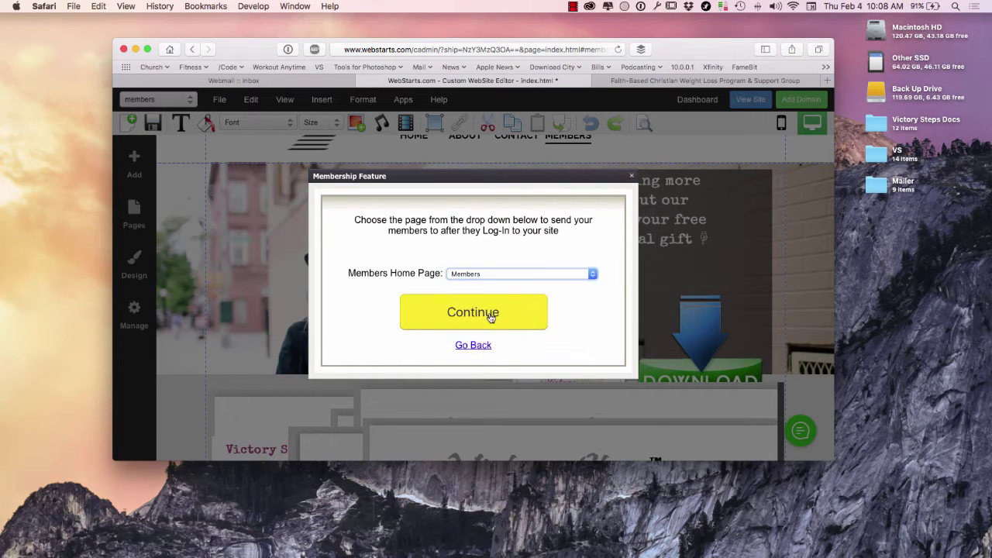
{"action": "left_click", "coordinate": [477, 317]}
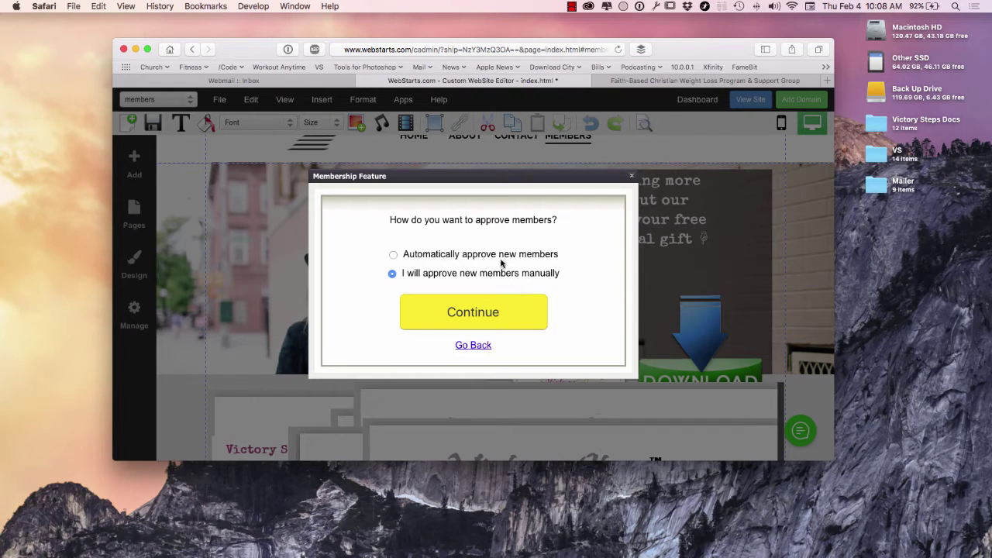
{"action": "left_click", "coordinate": [482, 317]}
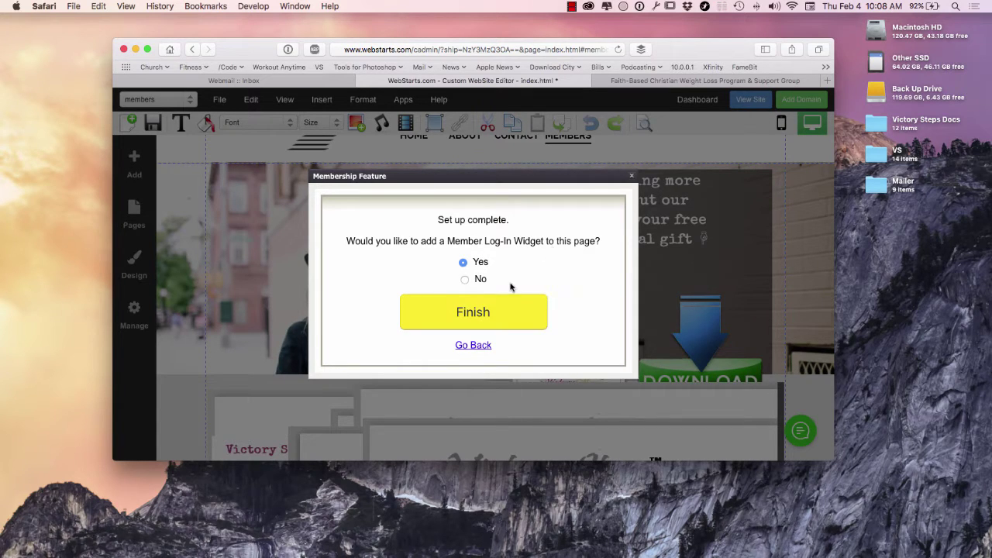
{"action": "left_click", "coordinate": [484, 313]}
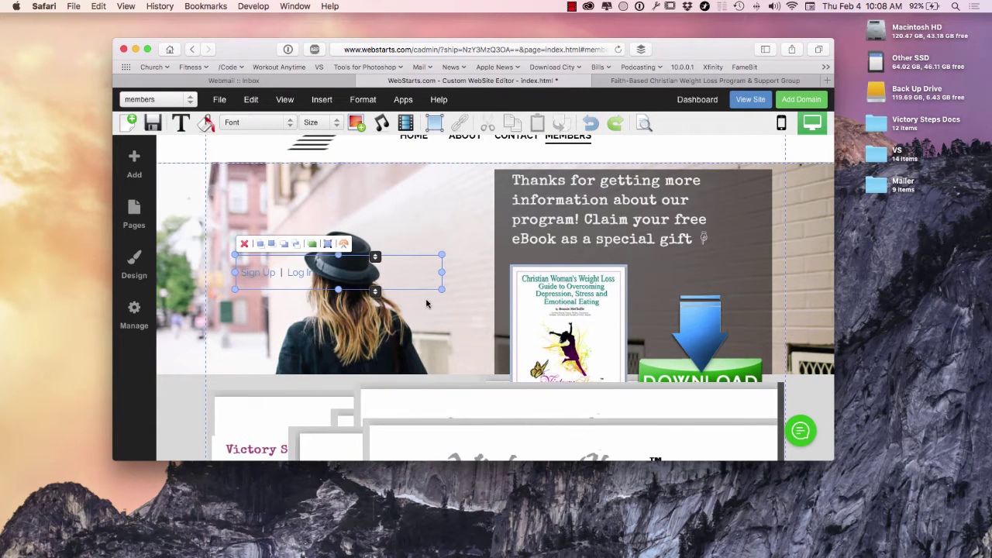
- Narrow the Sign Up | Log In widget and place it over the upper-left area of the photo of the woman in the hat
{"action": "left_click_drag", "start_coordinate": [415, 275], "coordinate": [722, 205]}
{"action": "left_click_drag", "start_coordinate": [677, 265], "coordinate": [489, 365]}
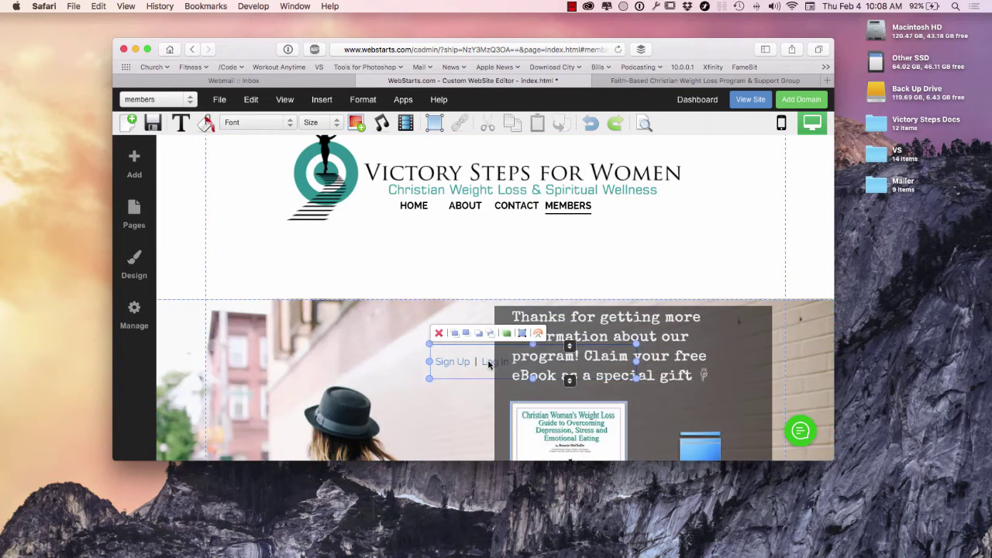
{"action": "left_click", "coordinate": [495, 256]}
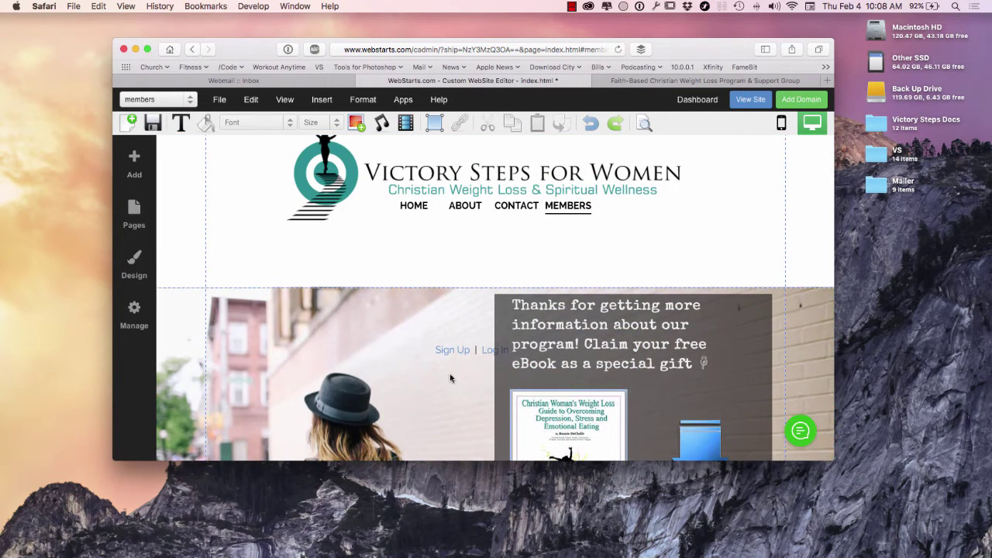
{"action": "left_click_drag", "start_coordinate": [450, 358], "coordinate": [426, 319]}
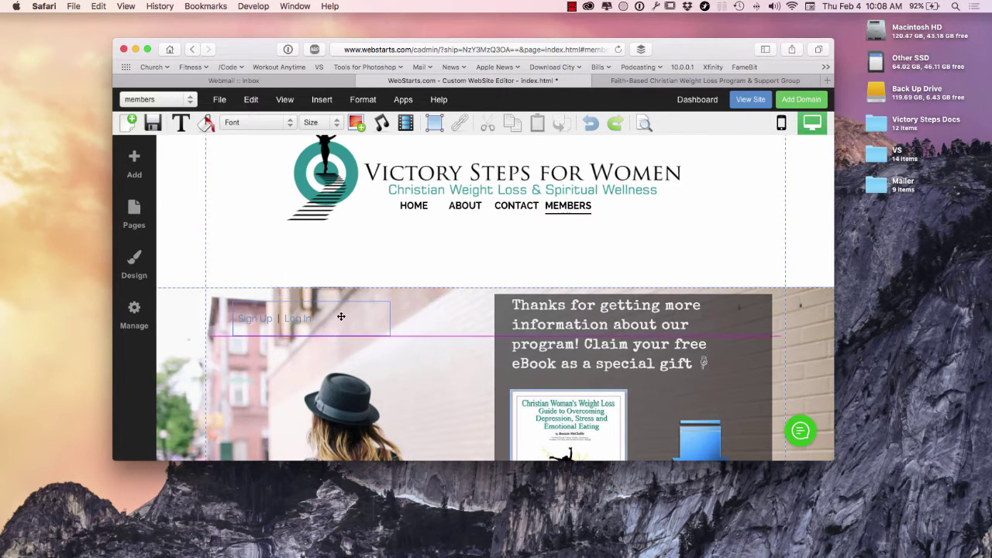
{"action": "left_click_drag", "start_coordinate": [341, 317], "coordinate": [342, 318]}
- Shift the Sign Up | Log In widget closer to the hat photo's upper-left corner, and save the page without sharing it
{"action": "scroll", "coordinate": [602, 325], "scroll_direction": "down", "scroll_amount": 4}
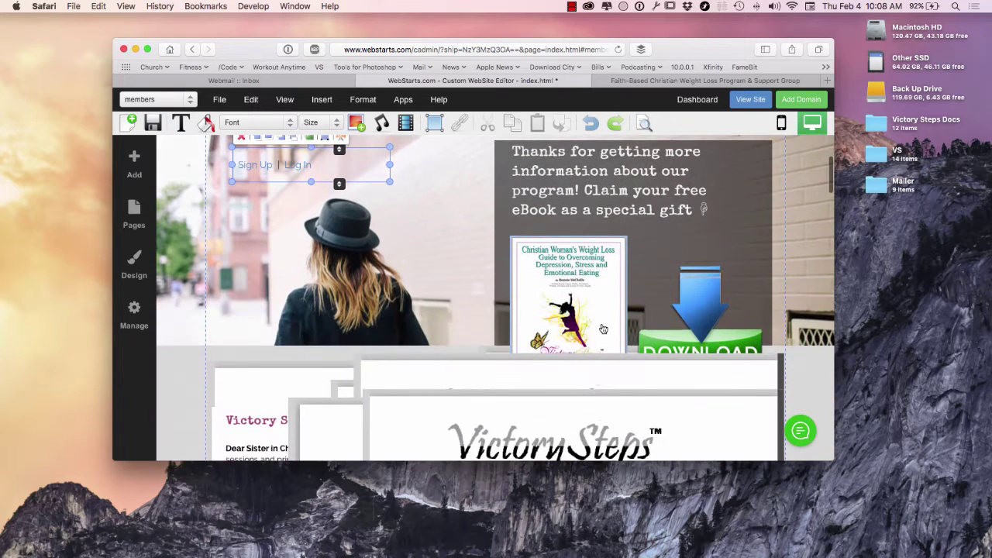
{"action": "left_click", "coordinate": [517, 372]}
{"action": "scroll", "coordinate": [381, 239], "scroll_direction": "up", "scroll_amount": 2}
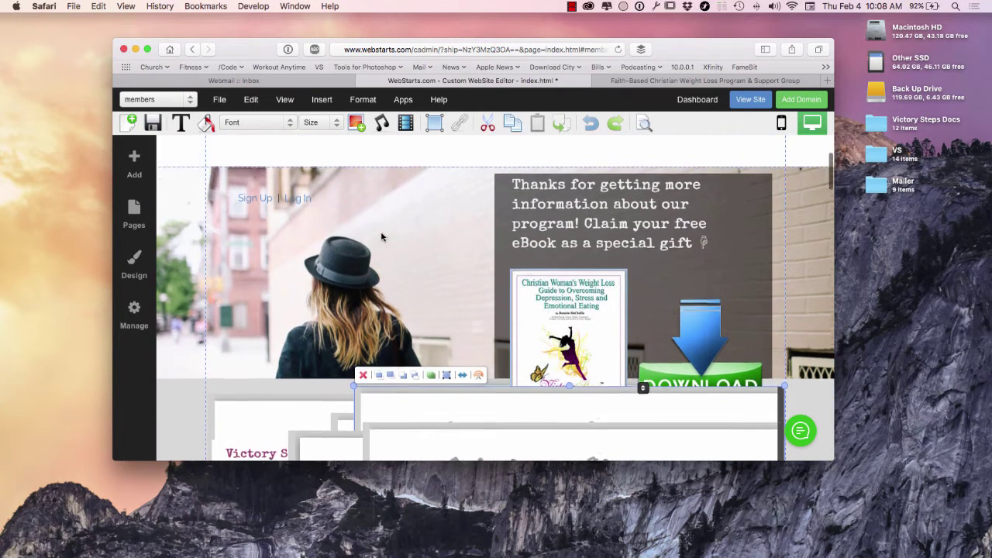
{"action": "left_click_drag", "start_coordinate": [287, 236], "coordinate": [278, 220]}
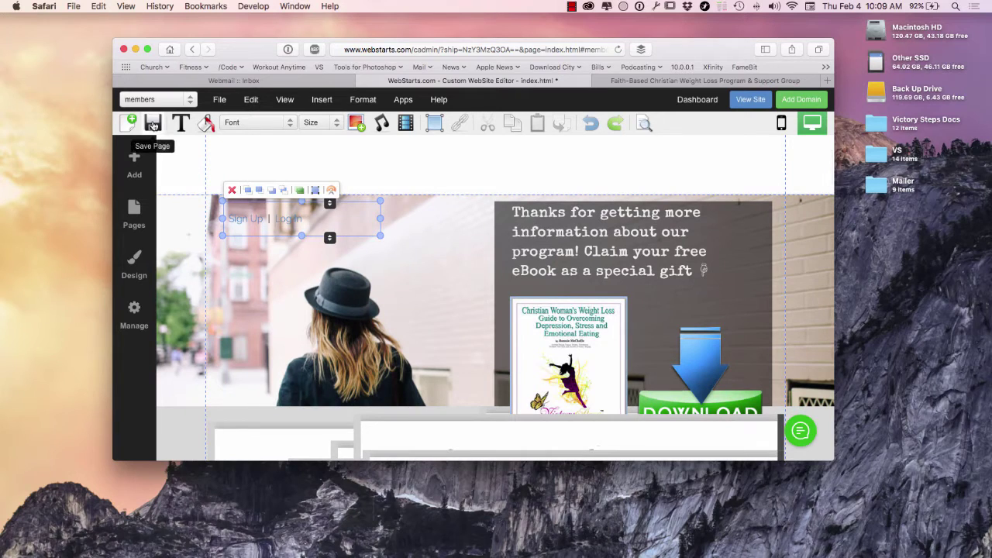
{"action": "key", "text": "super+s"}
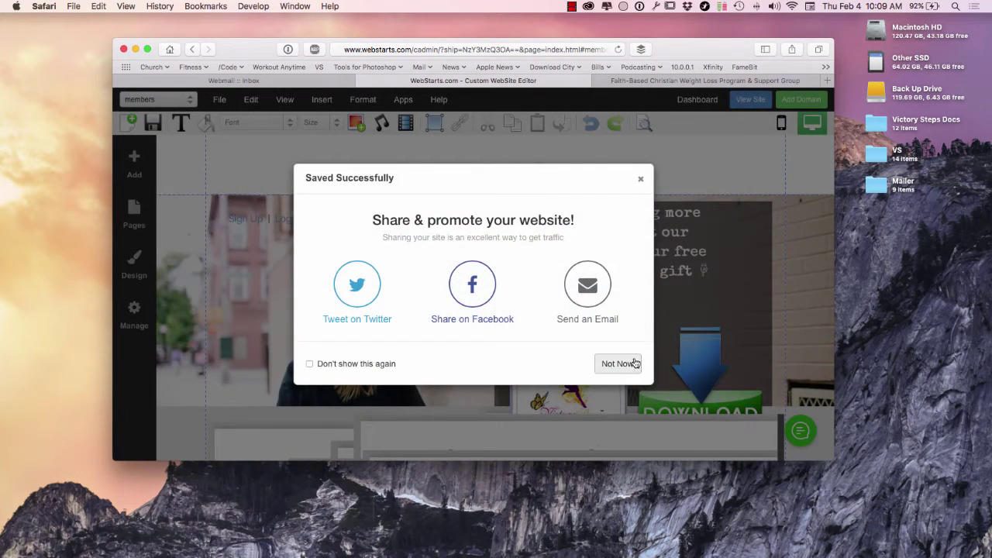
{"action": "left_click", "coordinate": [631, 363]}
- Reload the live Victory Steps site and open its Members page to check the log-in form
{"action": "left_click", "coordinate": [648, 115]}
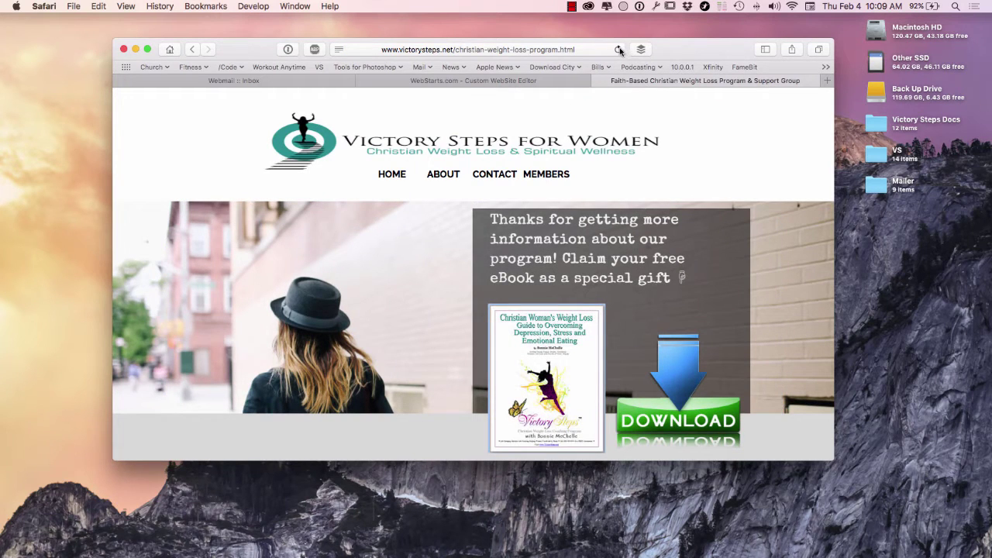
{"action": "left_click", "coordinate": [617, 48]}
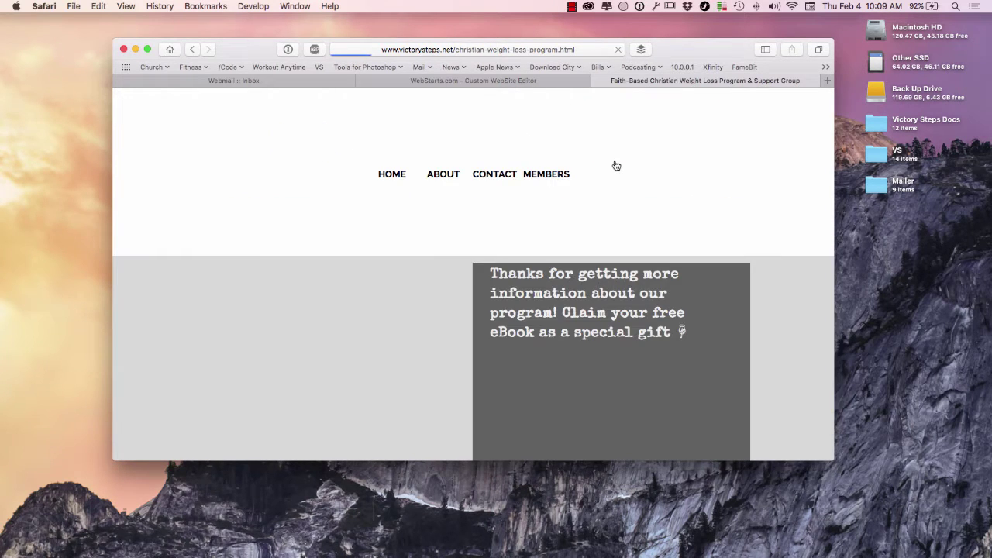
{"action": "left_click", "coordinate": [551, 175]}
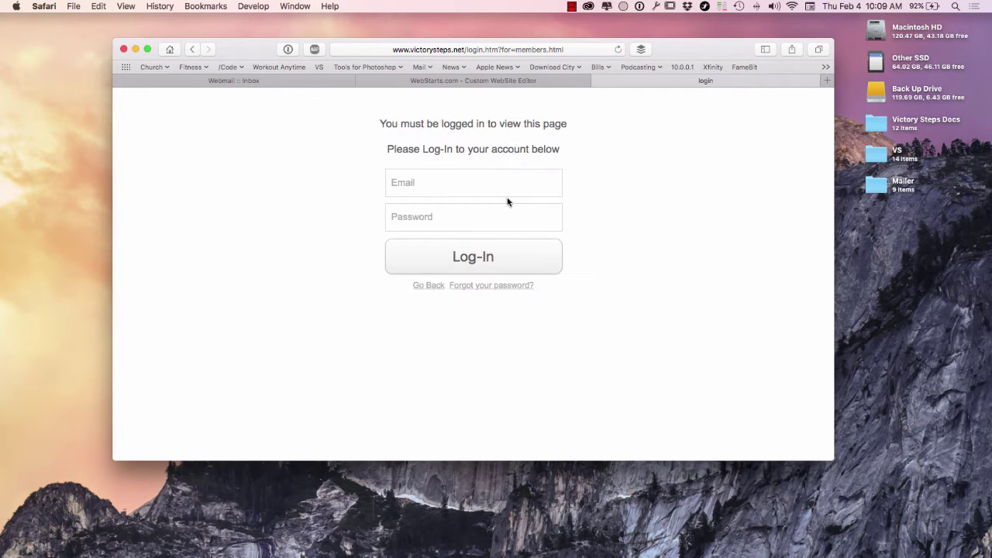
{"action": "left_click", "coordinate": [504, 188]}
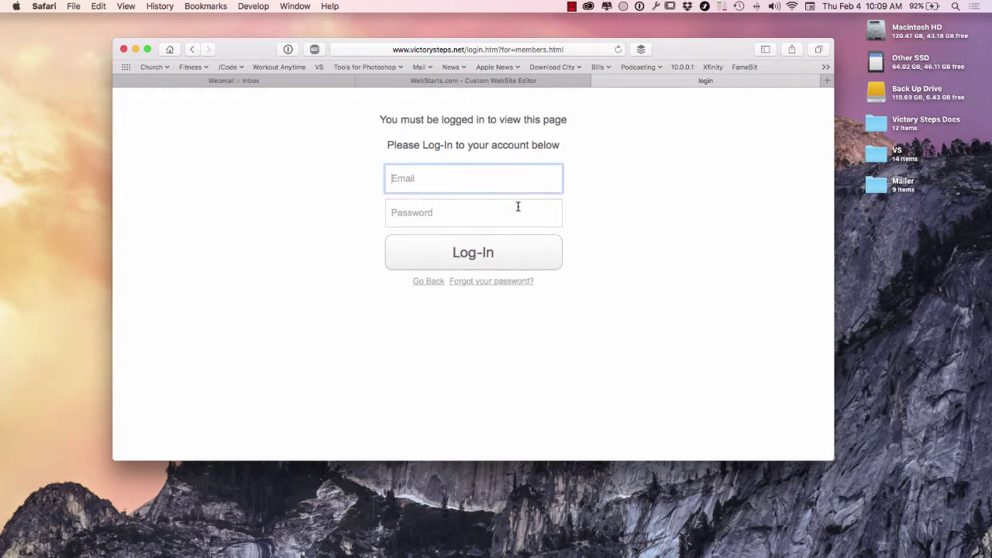
- Return to the WebStarts editor and review the log-in widget, document thumbnails and header of the members page
{"action": "left_click", "coordinate": [471, 80]}
{"action": "scroll", "coordinate": [503, 224], "scroll_direction": "down", "scroll_amount": 1}
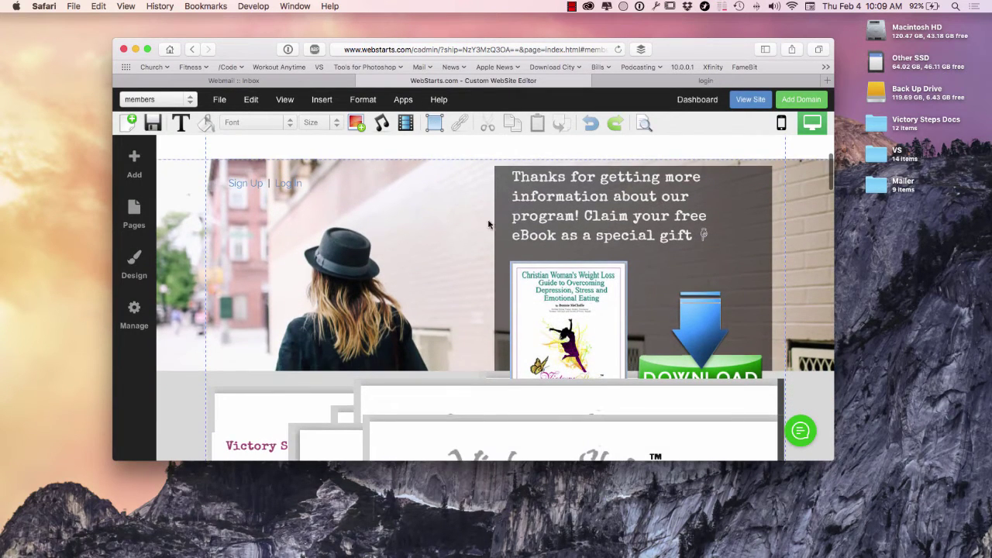
{"action": "left_click", "coordinate": [295, 189]}
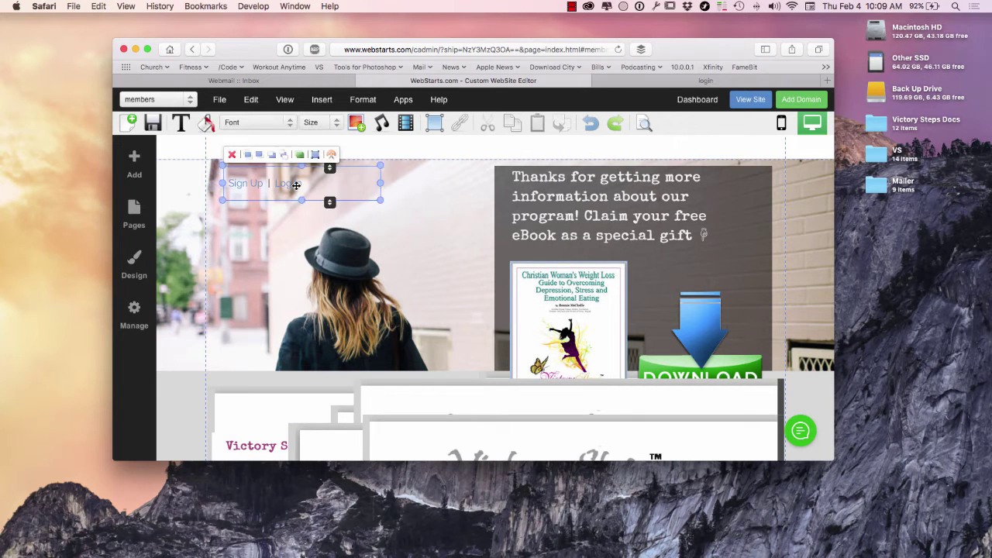
{"action": "scroll", "coordinate": [296, 186], "scroll_direction": "down", "scroll_amount": 10}
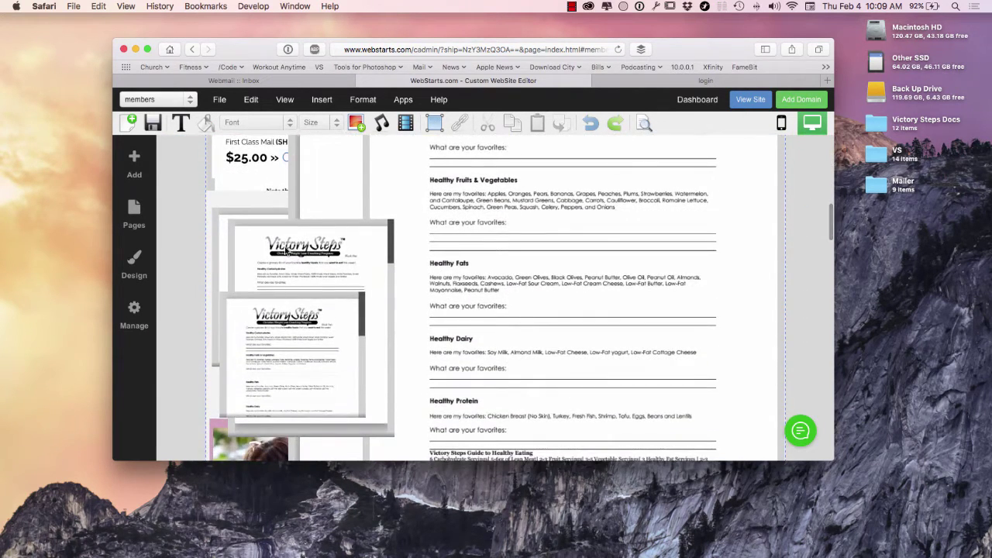
{"action": "scroll", "coordinate": [280, 255], "scroll_direction": "up", "scroll_amount": 5}
{"action": "scroll", "coordinate": [284, 246], "scroll_direction": "up", "scroll_amount": 1}
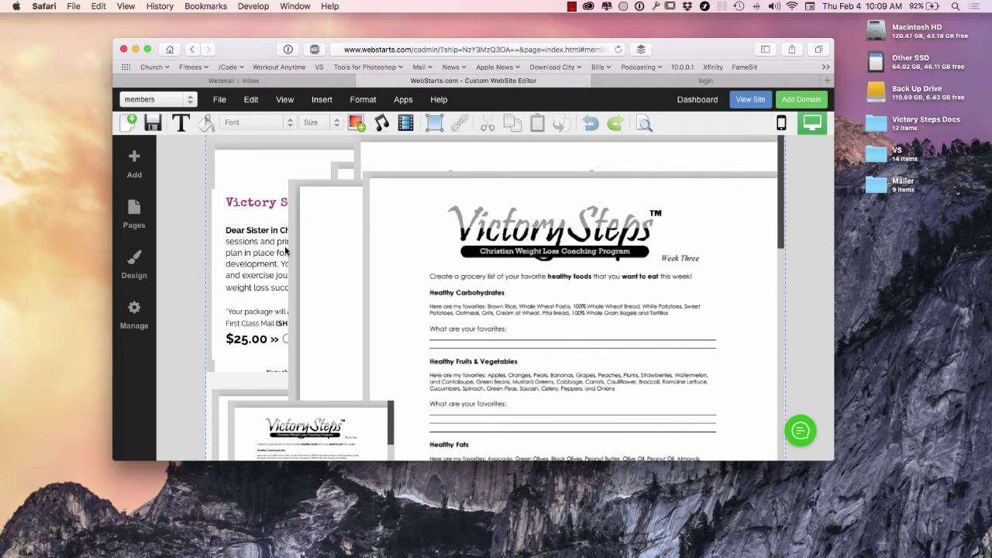
{"action": "scroll", "coordinate": [309, 250], "scroll_direction": "up", "scroll_amount": 8}
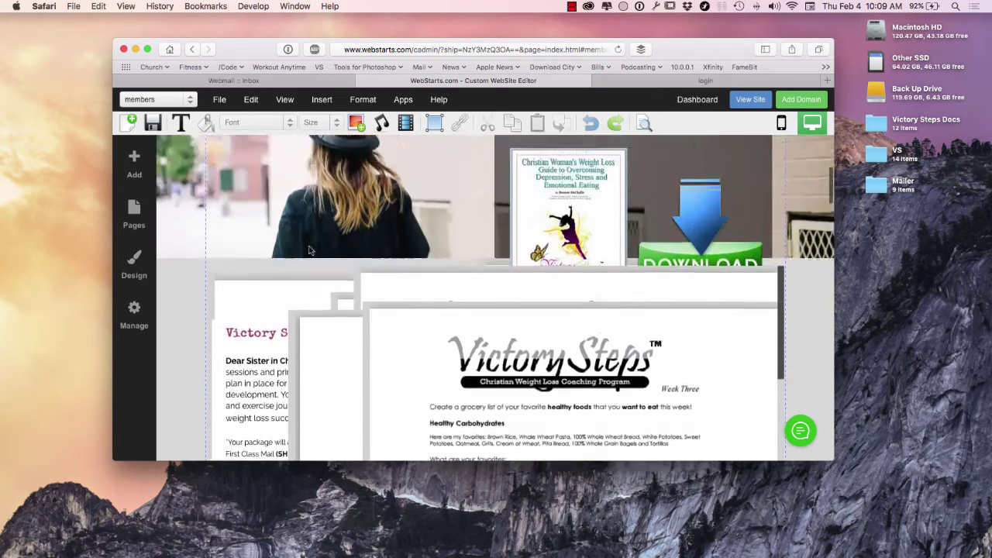
{"action": "scroll", "coordinate": [309, 250], "scroll_direction": "up", "scroll_amount": 3}
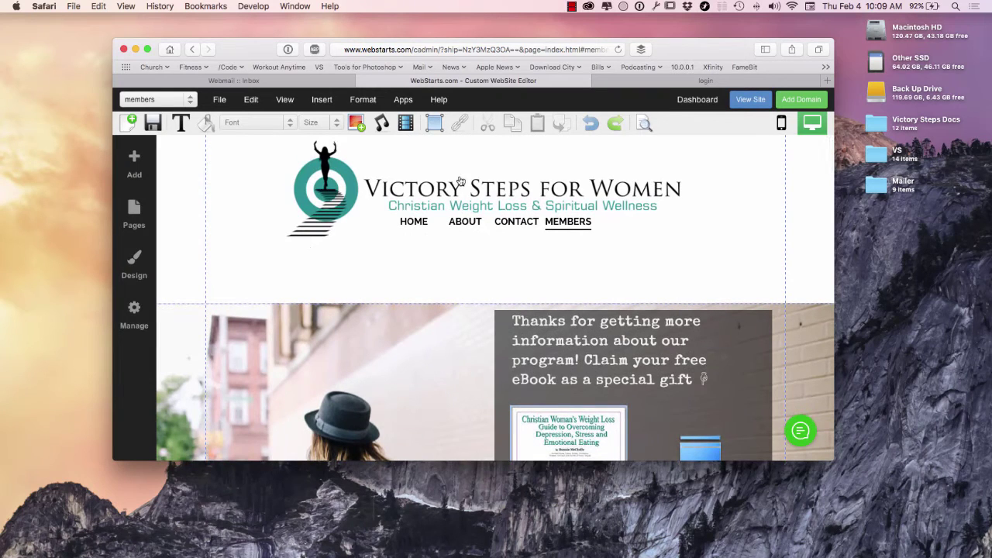
- Go back from the live site's log-in form and examine the Victory Steps home page from header to lower content
{"action": "left_click", "coordinate": [623, 81]}
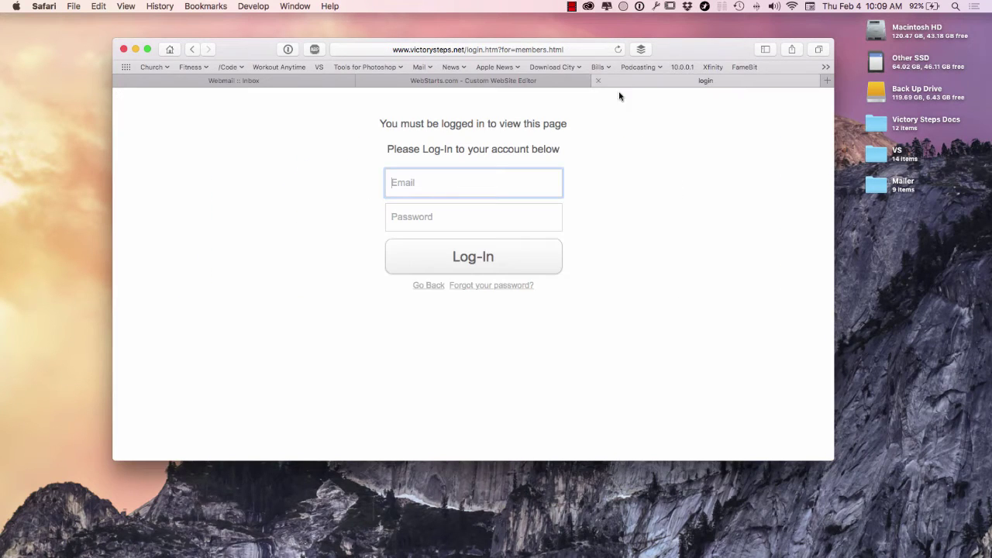
{"action": "left_click", "coordinate": [193, 50]}
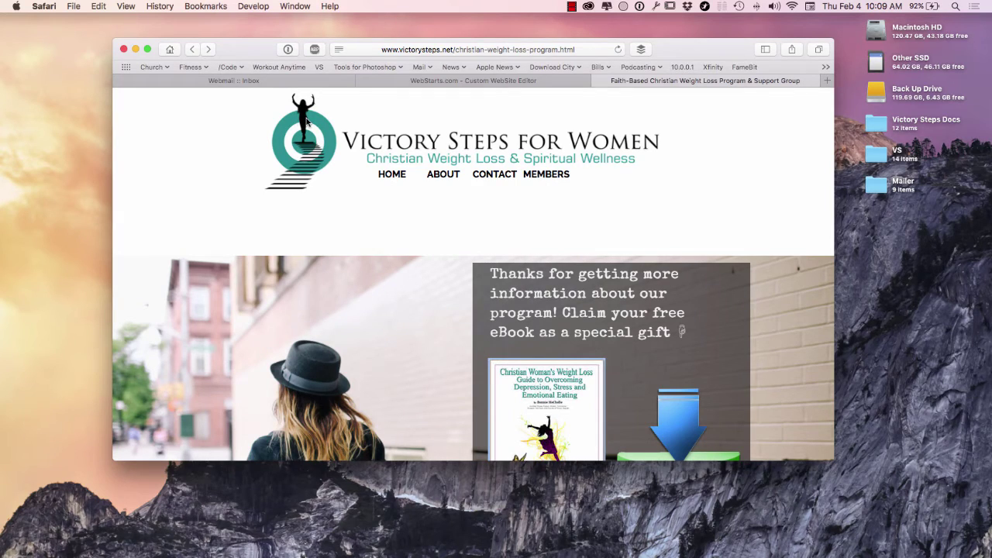
{"action": "left_click", "coordinate": [307, 122]}
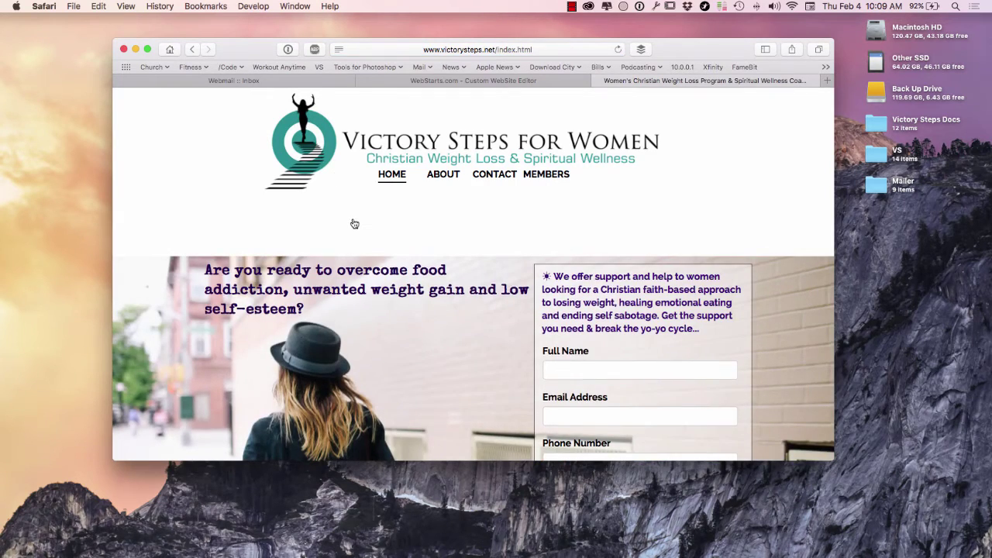
{"action": "scroll", "coordinate": [354, 224], "scroll_direction": "down", "scroll_amount": 10}
{"action": "scroll", "coordinate": [354, 224], "scroll_direction": "up", "scroll_amount": 10}
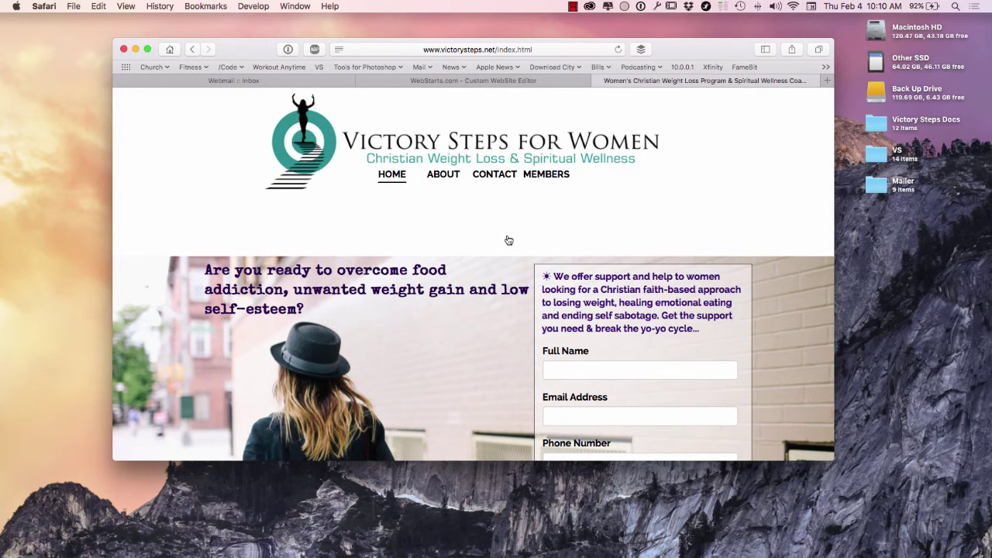
{"action": "scroll", "coordinate": [509, 273], "scroll_direction": "down", "scroll_amount": 15}
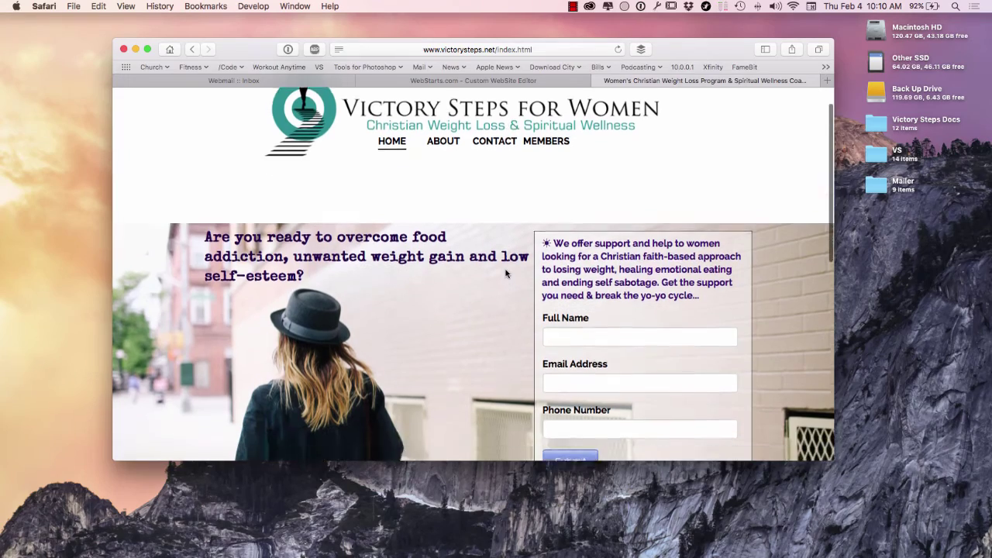
{"action": "scroll", "coordinate": [505, 269], "scroll_direction": "up", "scroll_amount": 15}
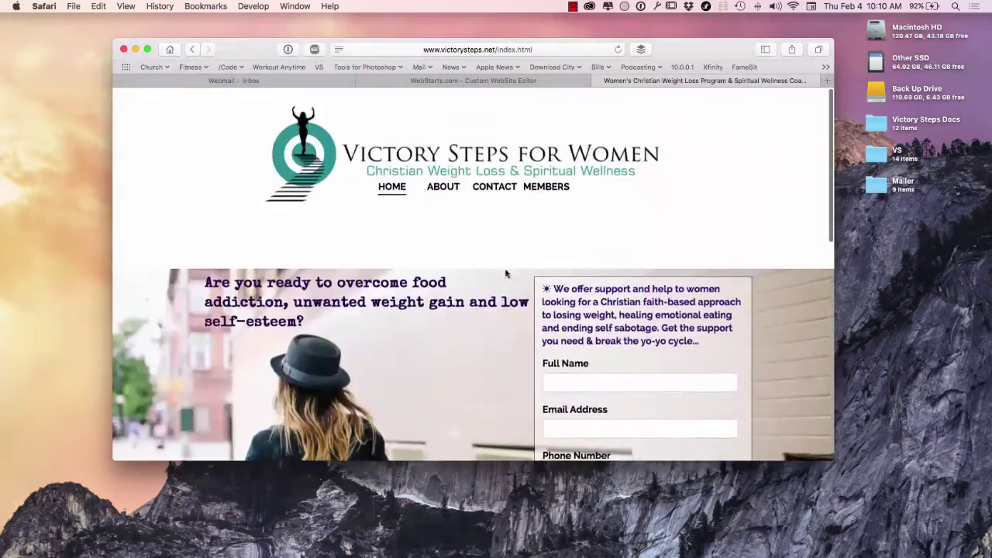
- Open the live site's About page and look over its header and content
{"action": "left_click", "coordinate": [442, 175]}
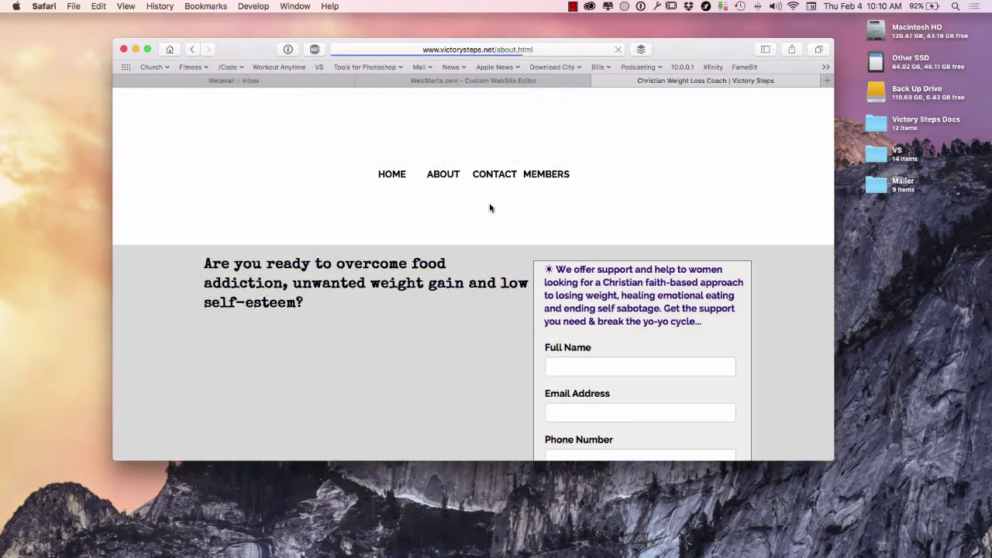
{"action": "scroll", "coordinate": [489, 207], "scroll_direction": "down", "scroll_amount": 6}
{"action": "scroll", "coordinate": [488, 208], "scroll_direction": "up", "scroll_amount": 5}
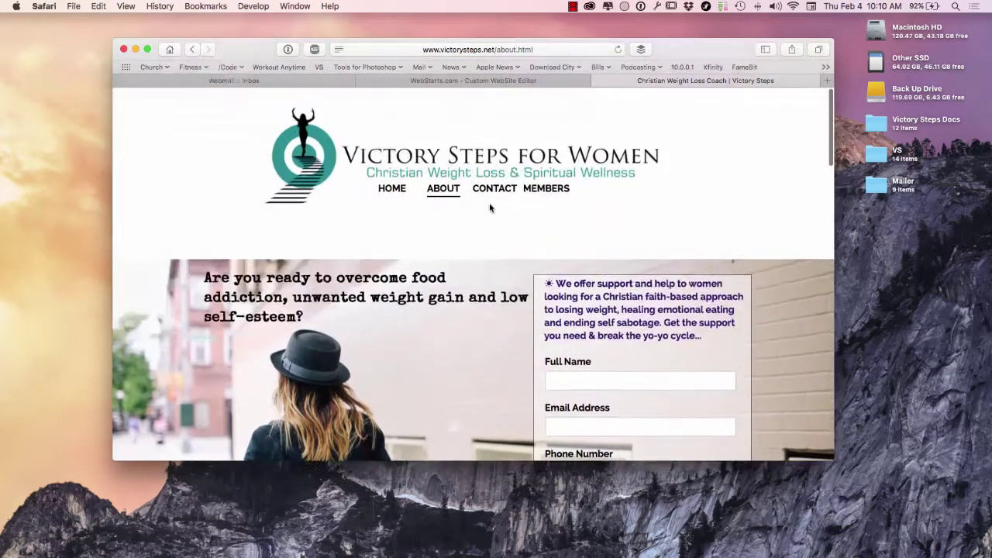